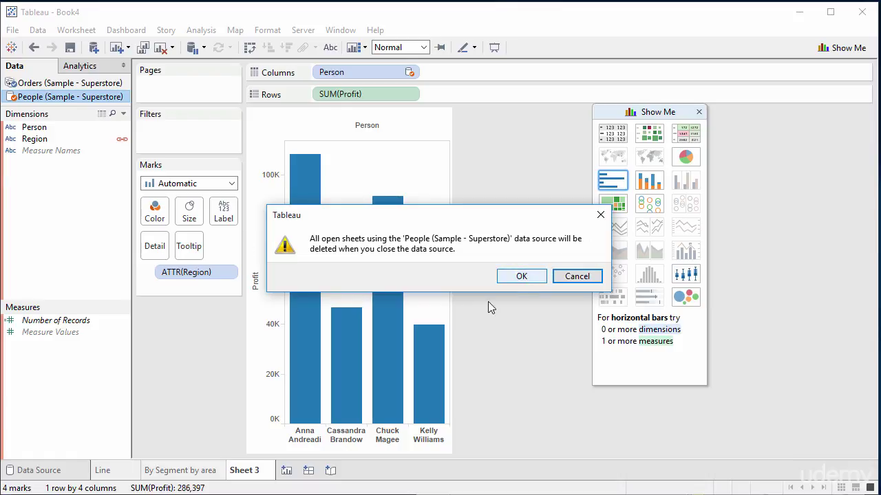
Confirm closing the People (Sample - Superstore) data source together with the sheets that use it.
left_click(527, 276)
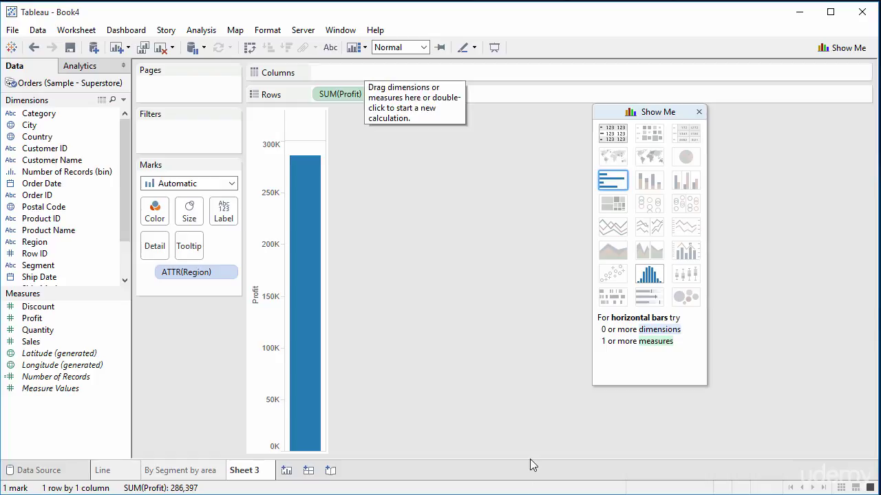
Switch to the Excel workbook and change the header in cell B1 of the People sheet to "Region Area".
left_click(530, 494)
left_click(508, 168)
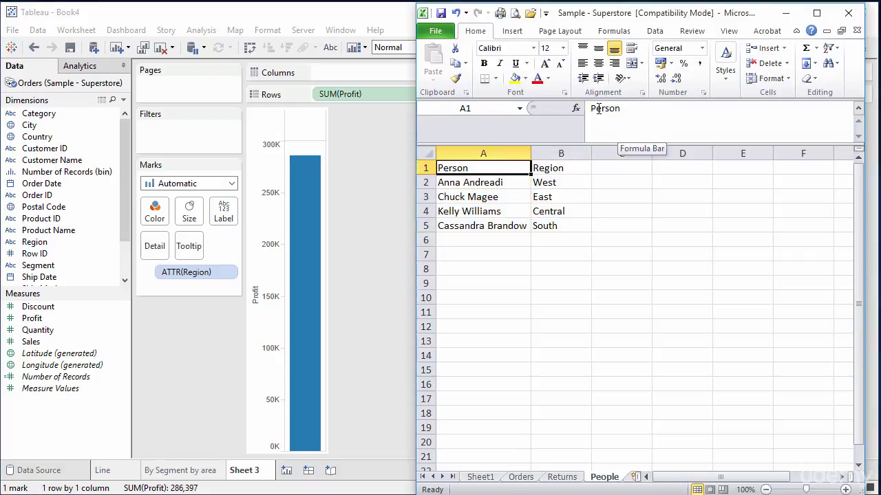
left_click_drag(635, 109, 581, 109)
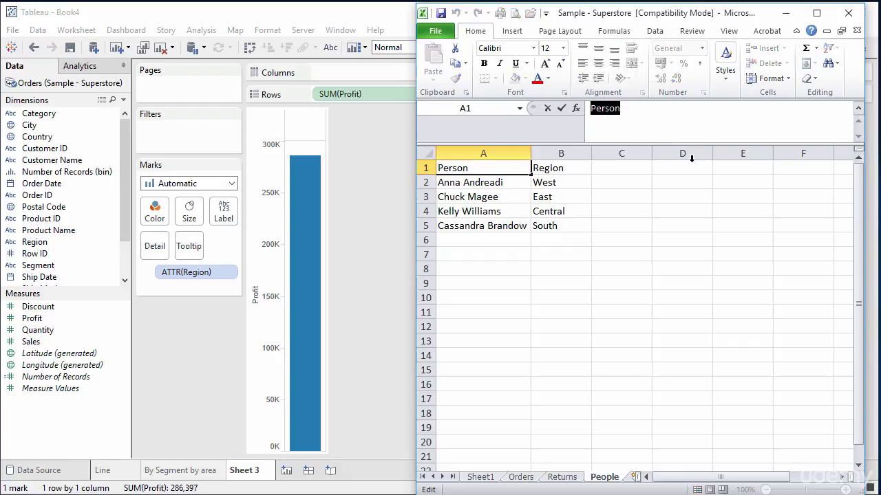
left_click(580, 167)
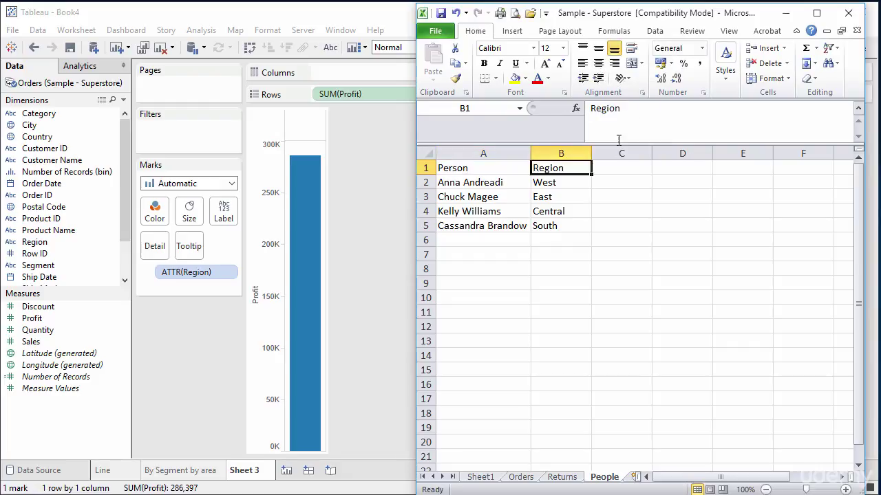
type("Area")
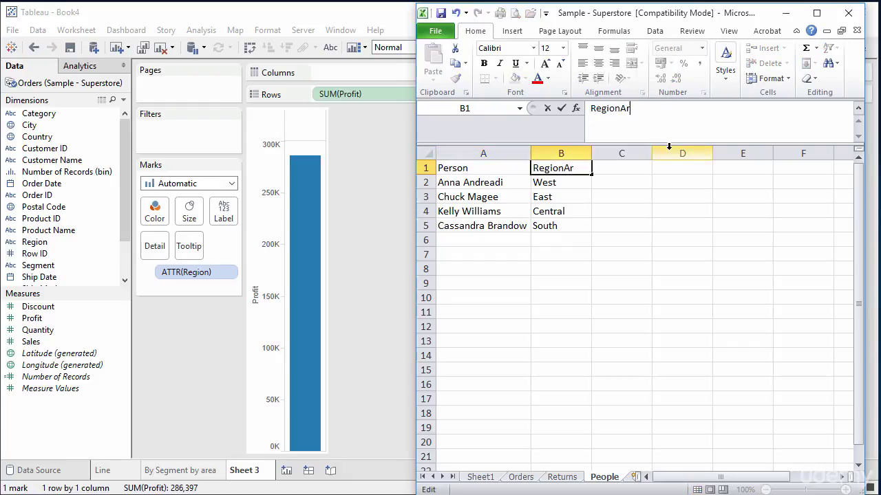
key("Return")
Copy the range A1:B5 from the People sheet and paste it into the Tableau workbook as a new data source.
left_click_drag(575, 231, 440, 168)
key("ctrl+c")
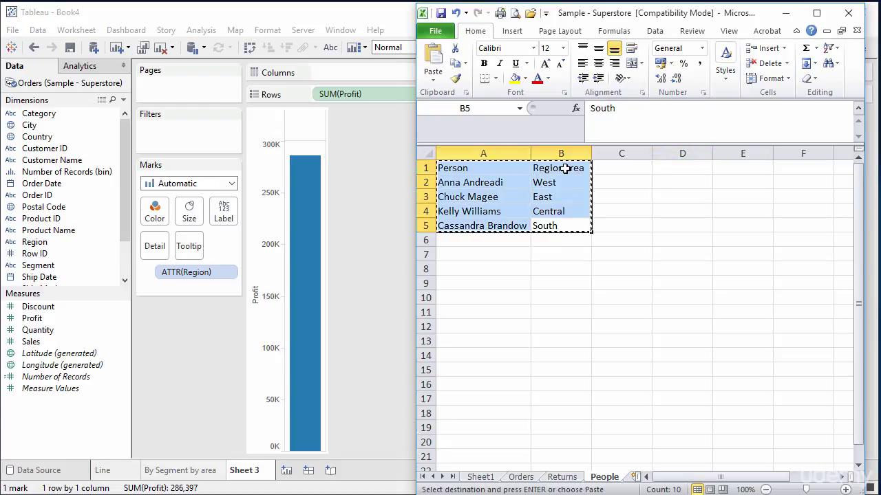
left_click(207, 339)
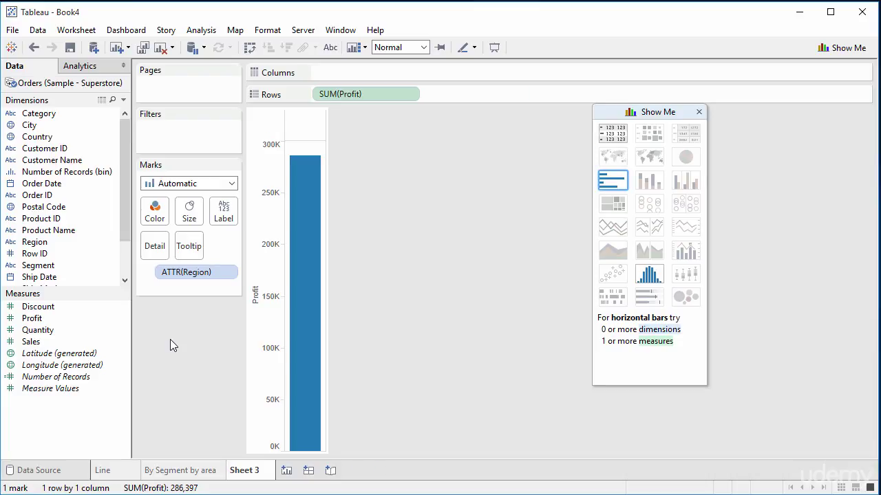
key("ctrl+v")
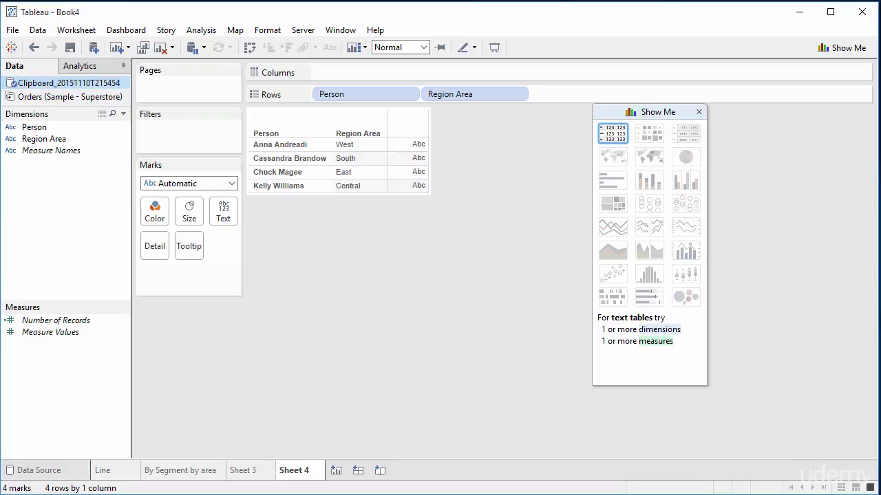
Go back to Sheet 3 and compare the region fields of the pasted clipboard data source and the Orders data source.
left_click(28, 99)
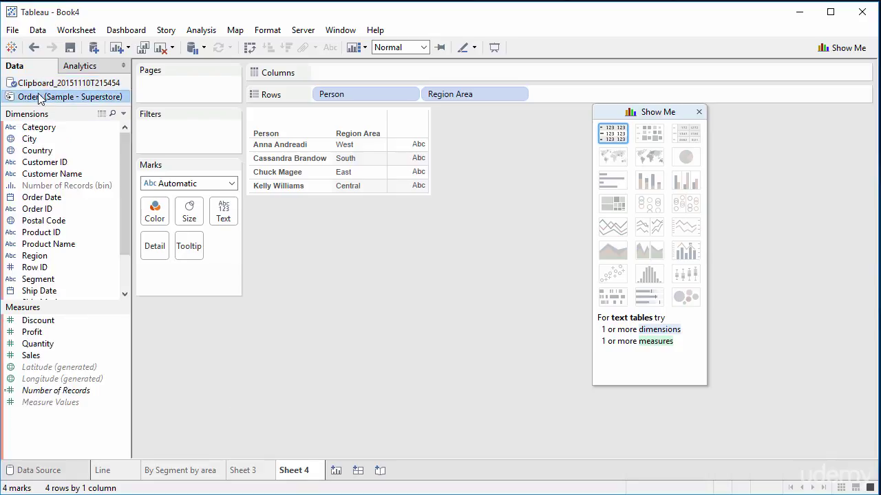
left_click(43, 84)
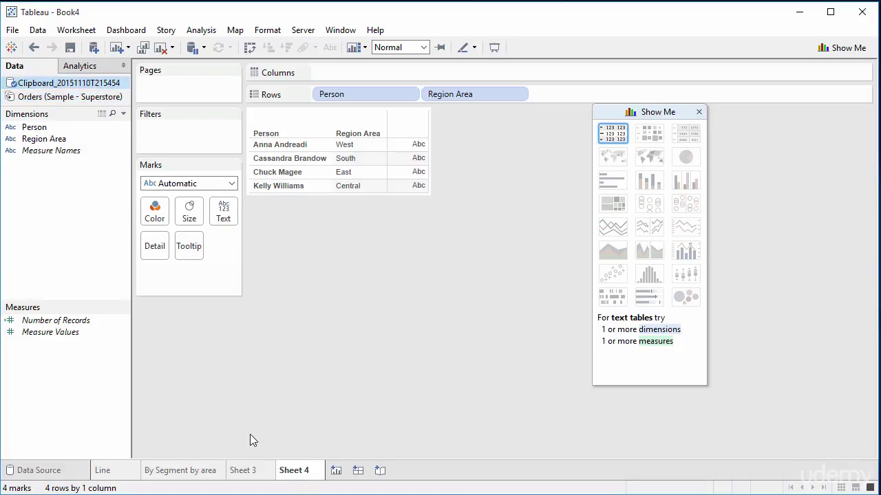
left_click(256, 474)
left_click(48, 84)
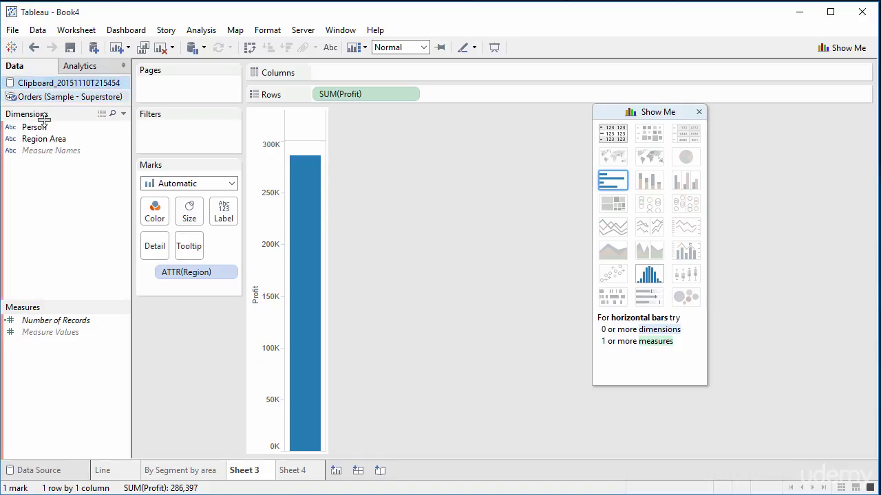
left_click(49, 140)
left_click(81, 97)
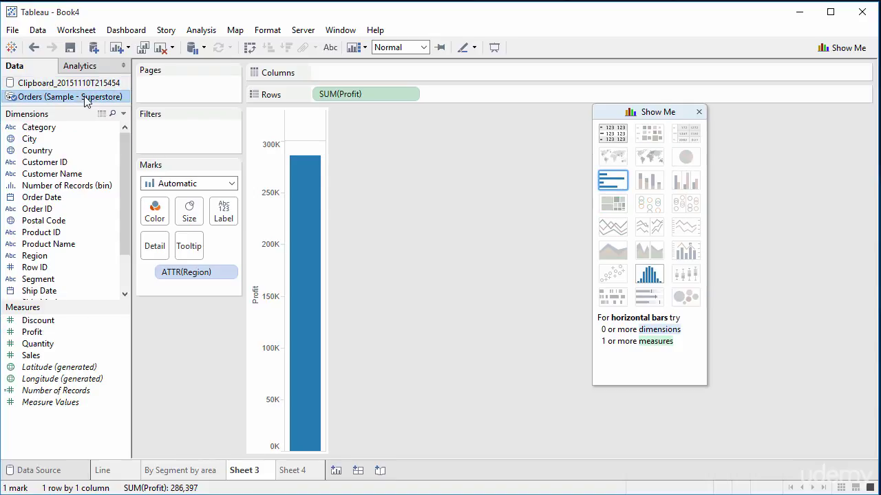
left_click(69, 257)
left_click(38, 83)
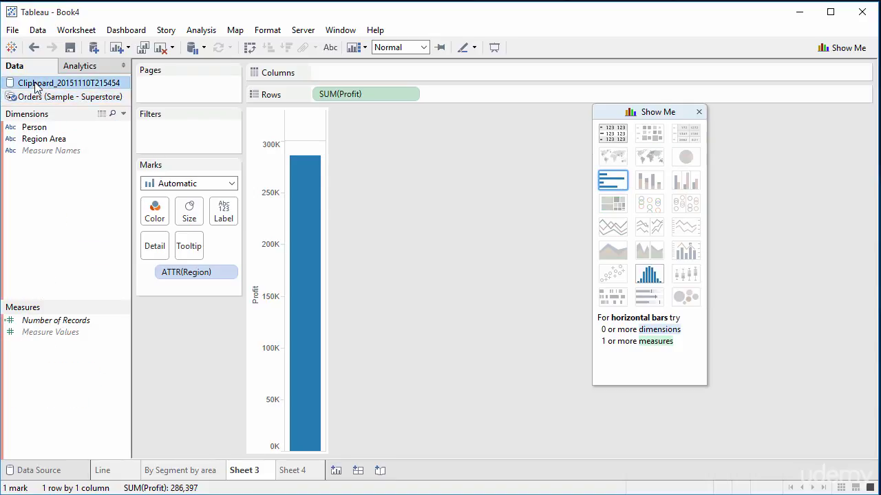
Edit the data source relationships, making the clipboard data source primary and switching its relationship with Orders to Custom.
left_click(38, 30)
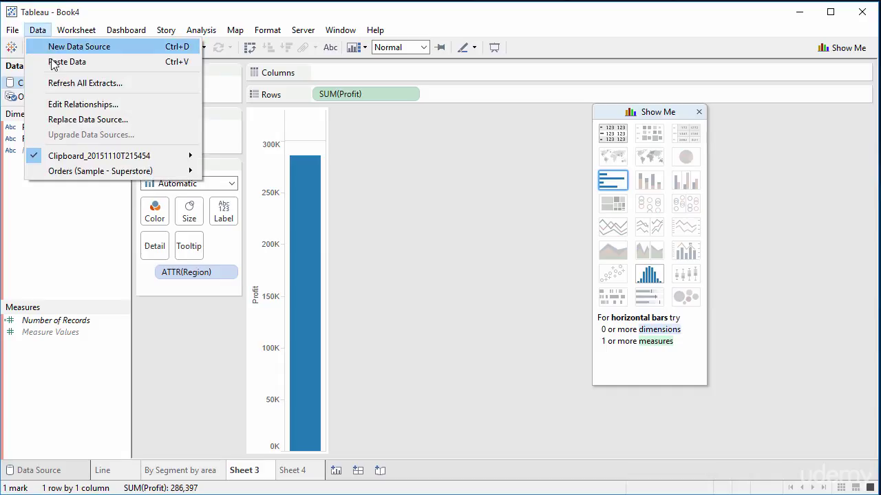
left_click(62, 104)
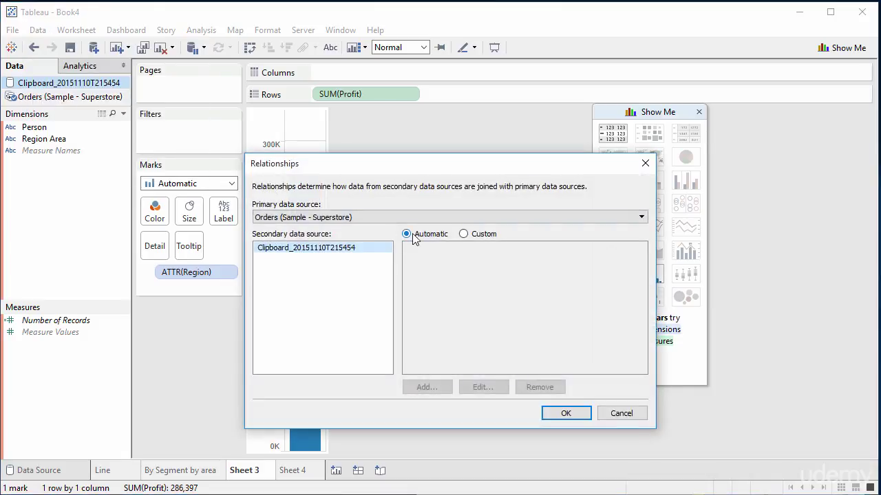
left_click(493, 216)
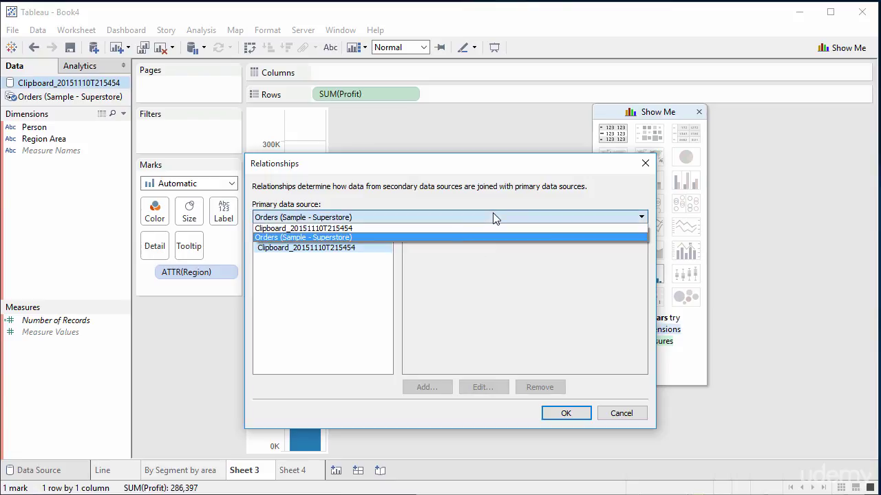
left_click(464, 230)
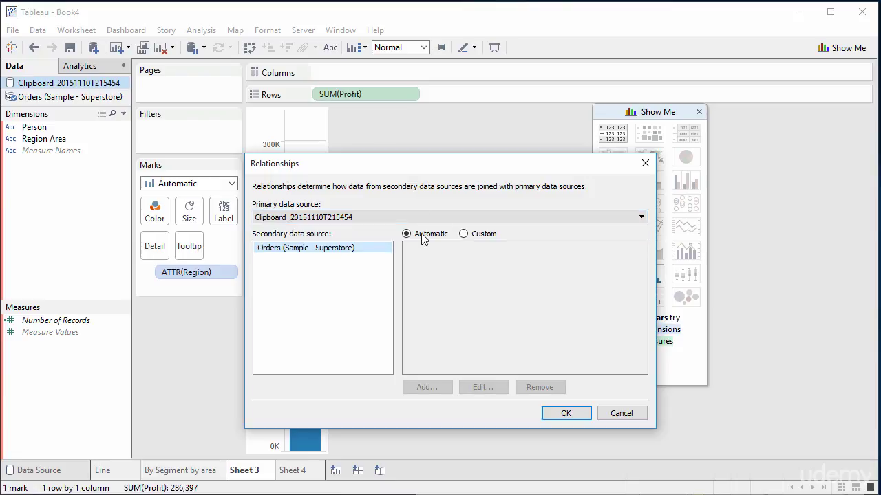
left_click(472, 238)
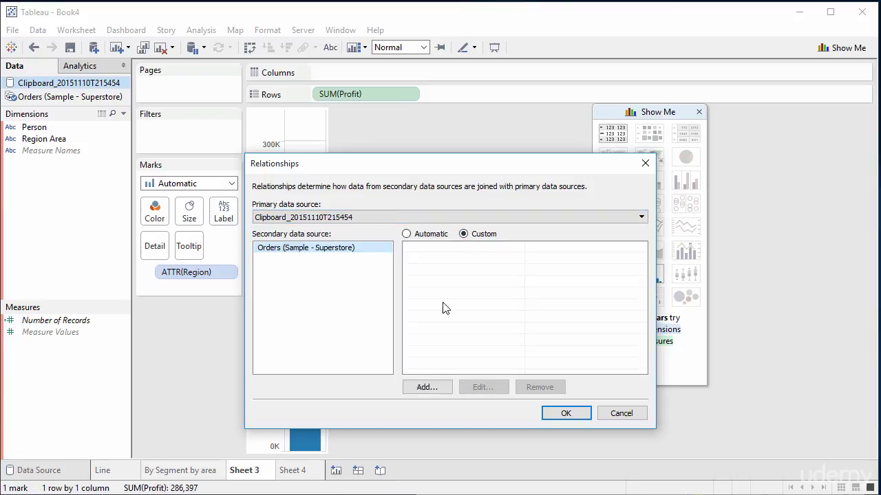
left_click(421, 386)
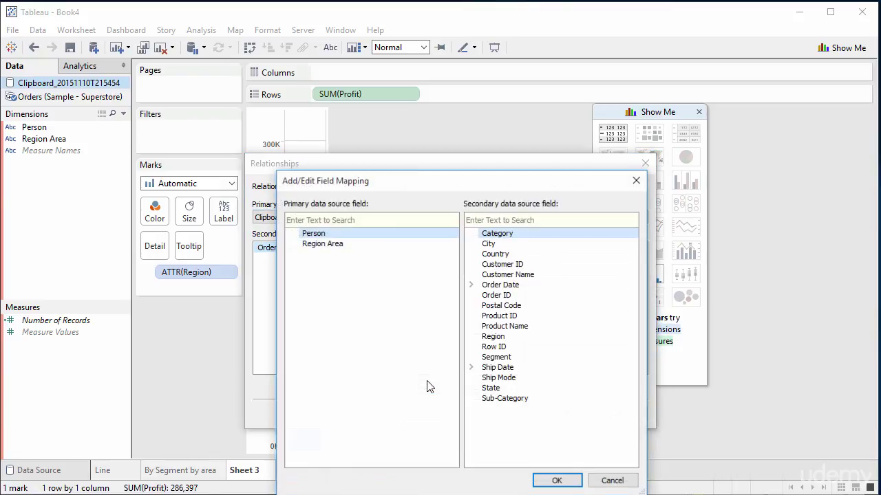
left_click(370, 244)
left_click(509, 337)
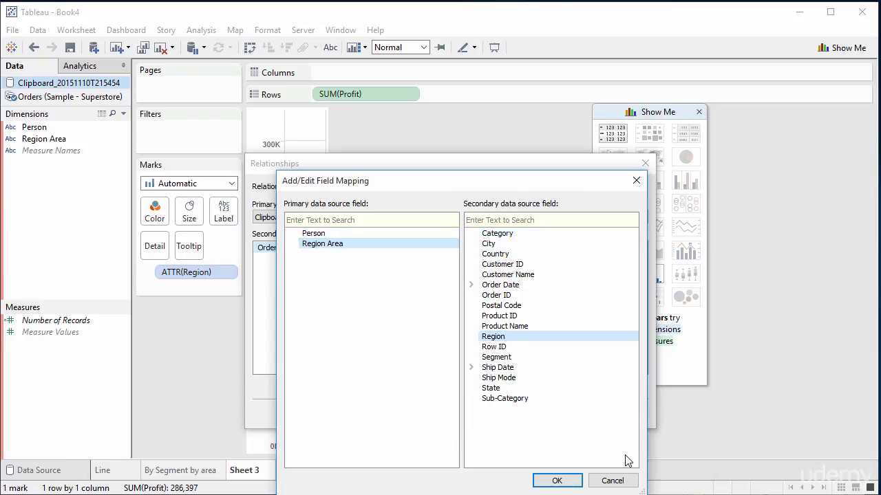
left_click(593, 480)
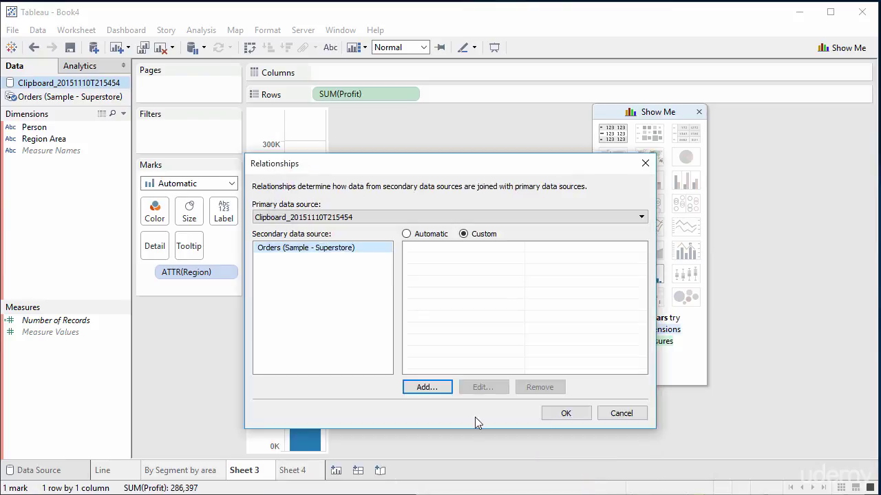
Add a custom field mapping from Region Area to Region and apply the relationship.
left_click_drag(448, 165, 436, 142)
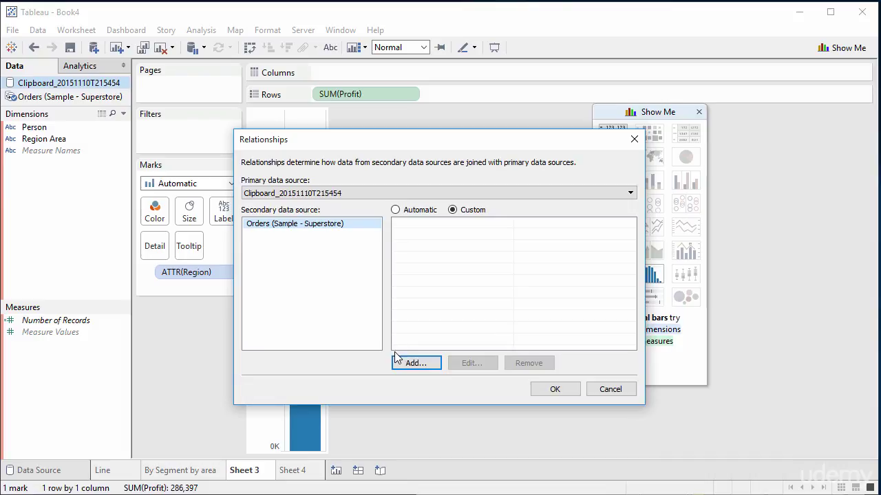
left_click(416, 363)
left_click(321, 222)
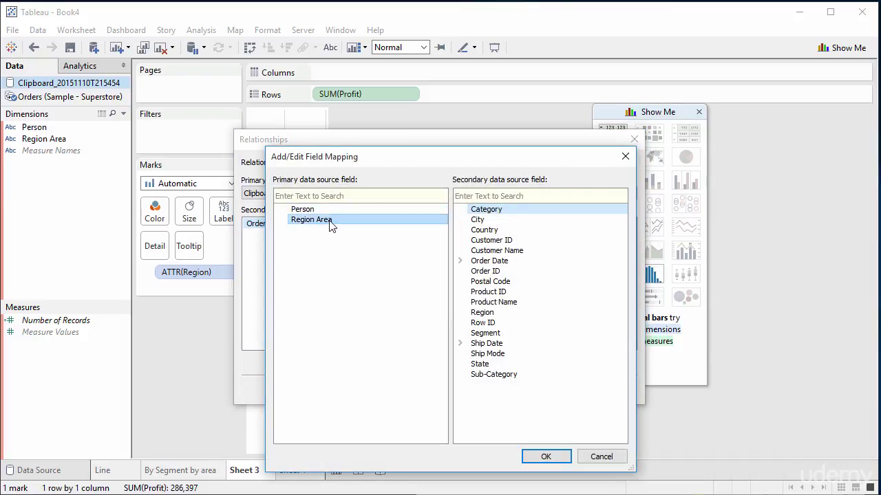
left_click(480, 313)
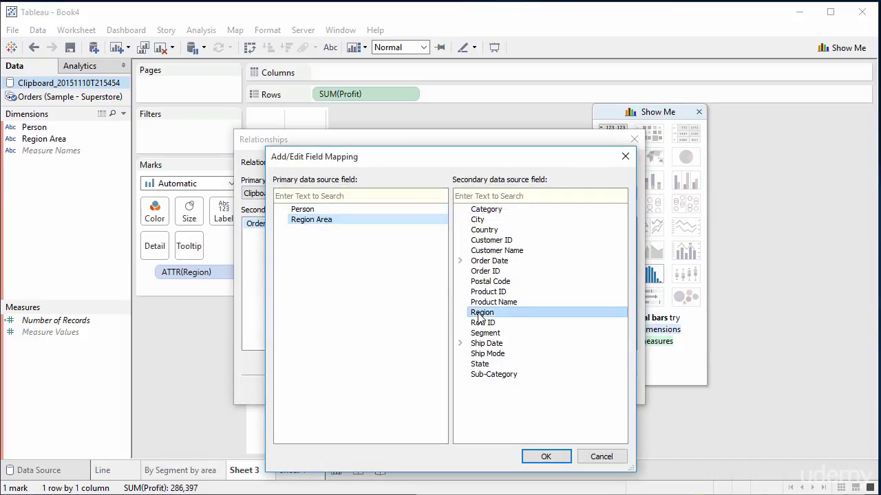
left_click(544, 455)
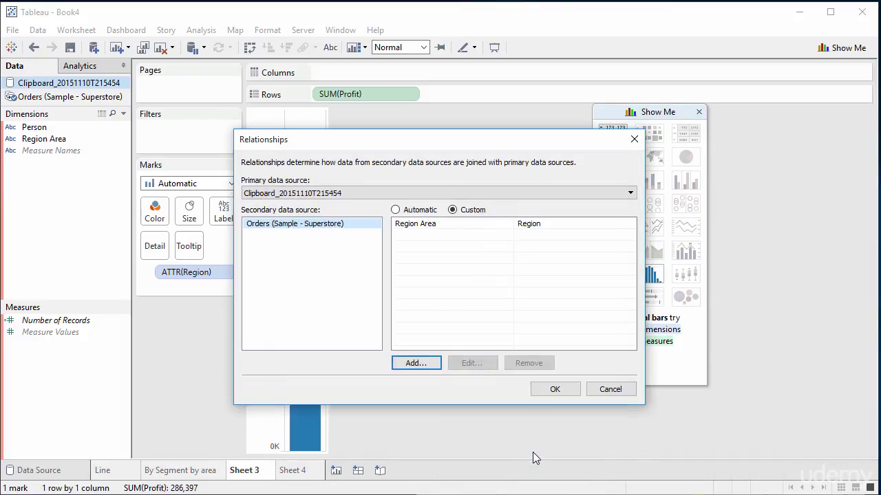
left_click(554, 390)
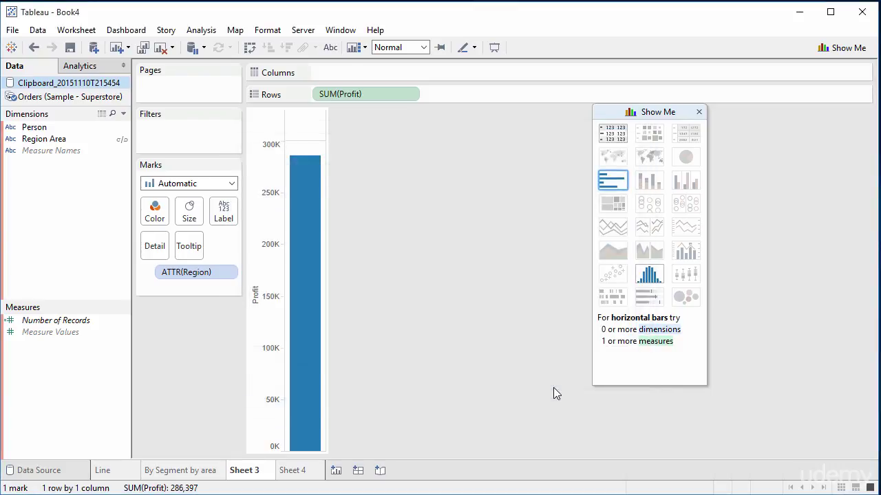
Activate the blending link on Region Area and add the clipboard source's Person dimension to Columns.
left_click(122, 139)
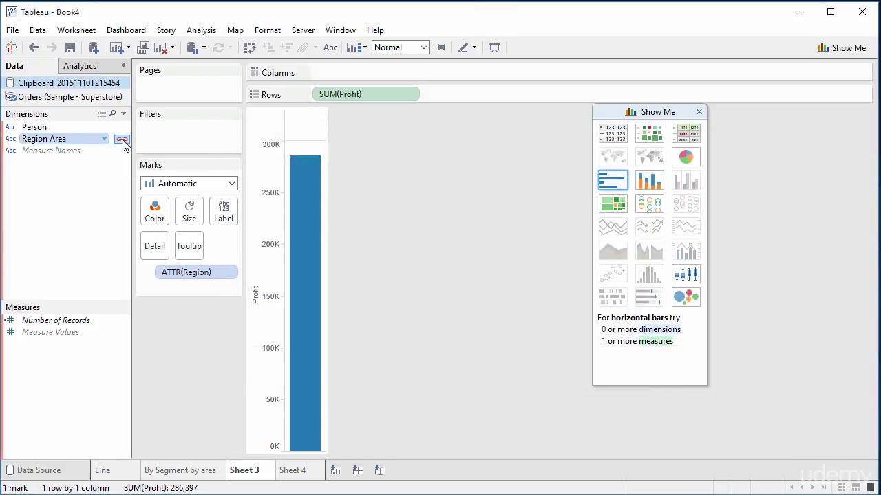
left_click_drag(51, 130, 341, 71)
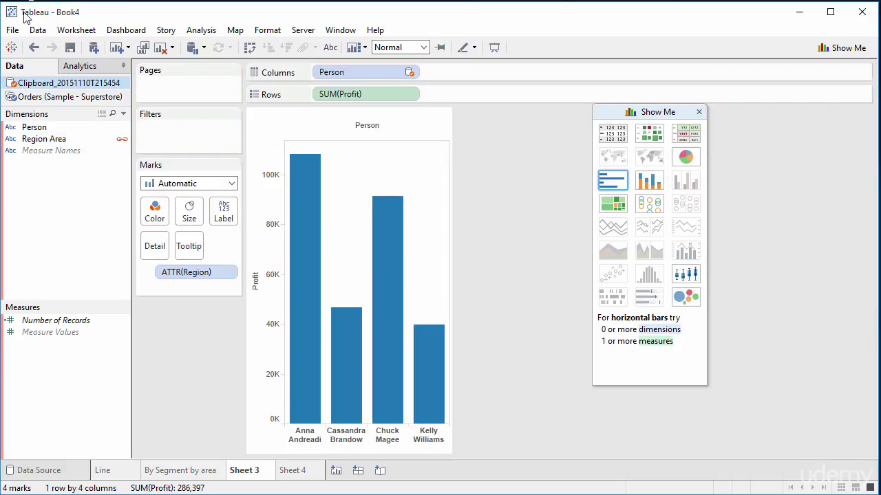
left_click(41, 32)
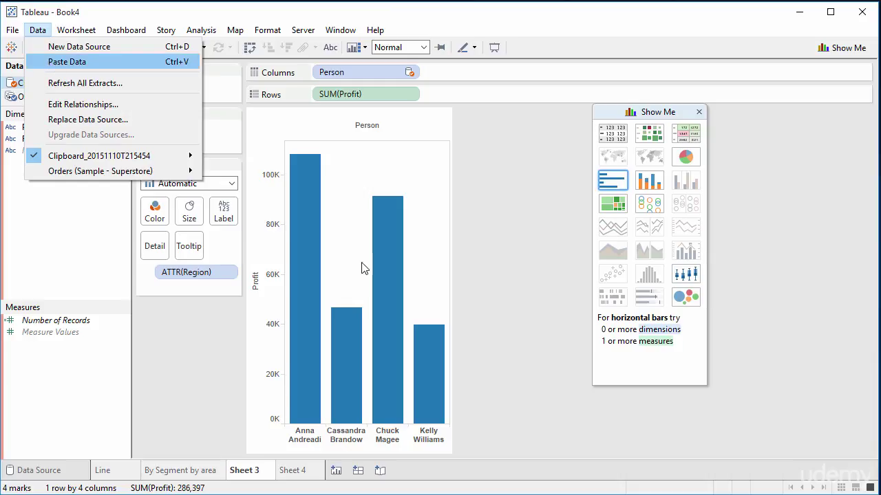
right_click(590, 364)
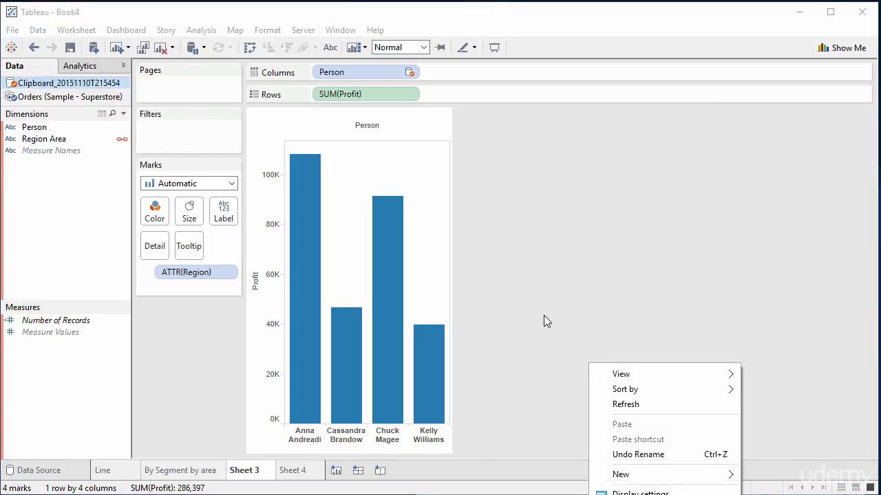
left_click(515, 289)
View the underlying data of the pasted clipboard data source and close the data view.
left_click(39, 30)
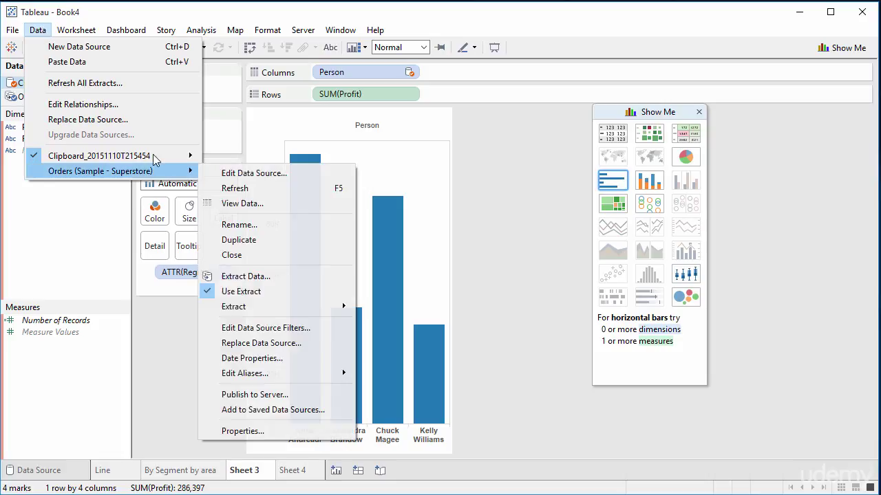
mouse_move(165, 155)
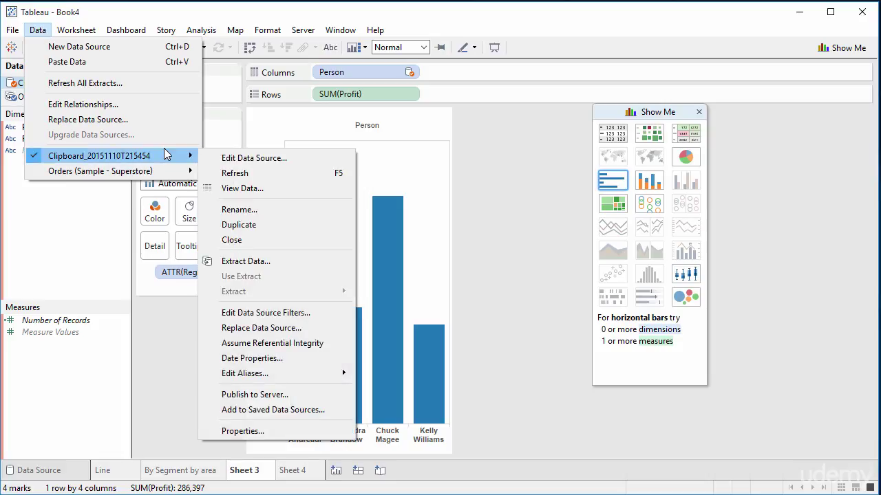
left_click(261, 189)
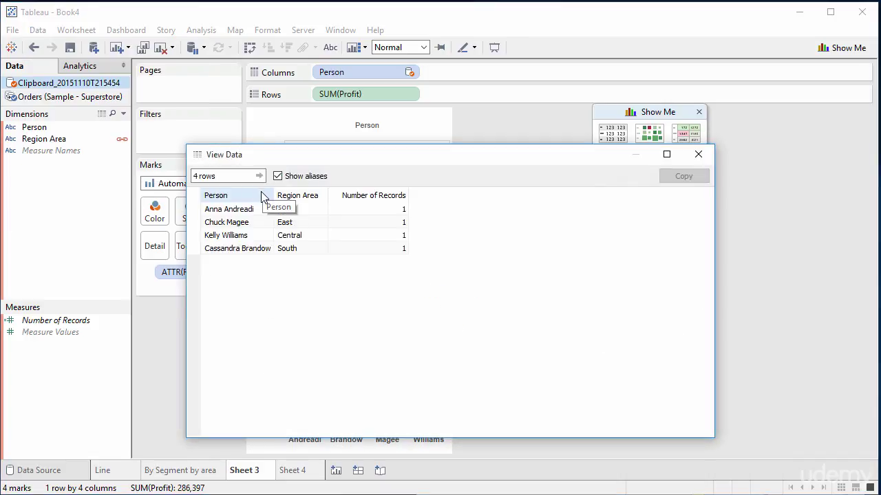
left_click(699, 154)
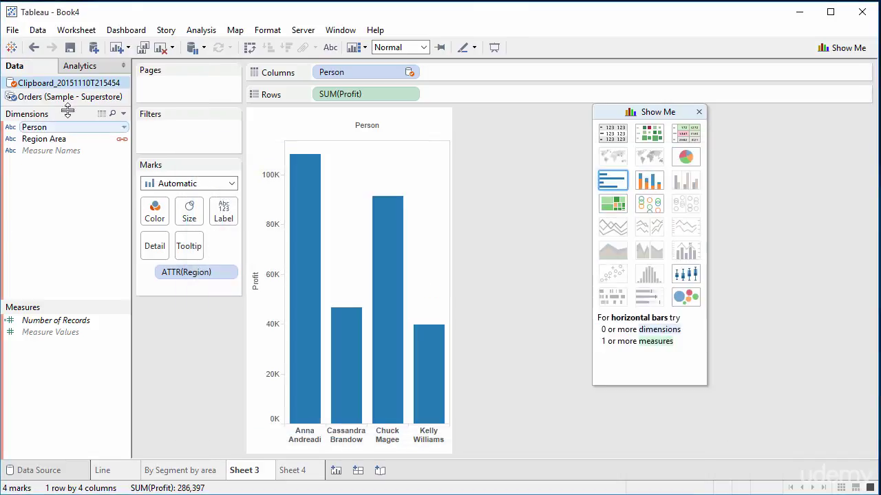
Open the data source page for Orders (Sample - Superstore).
left_click(72, 97)
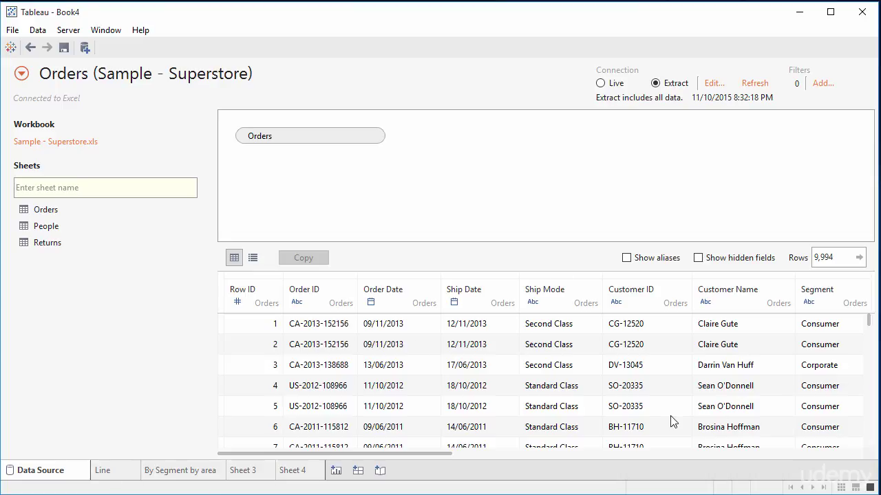
Review the Customer Name aliases of Orders (Sample - Superstore) from Sheet 3 and leave them without changes.
left_click(252, 474)
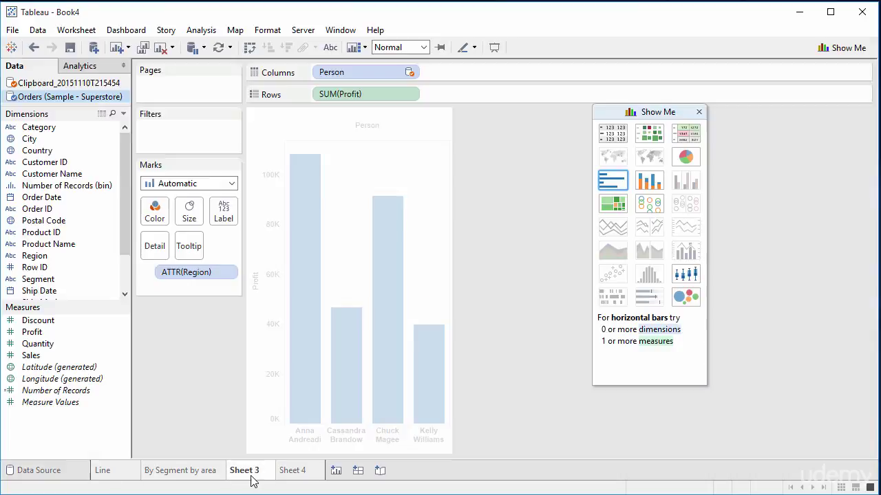
left_click(74, 101)
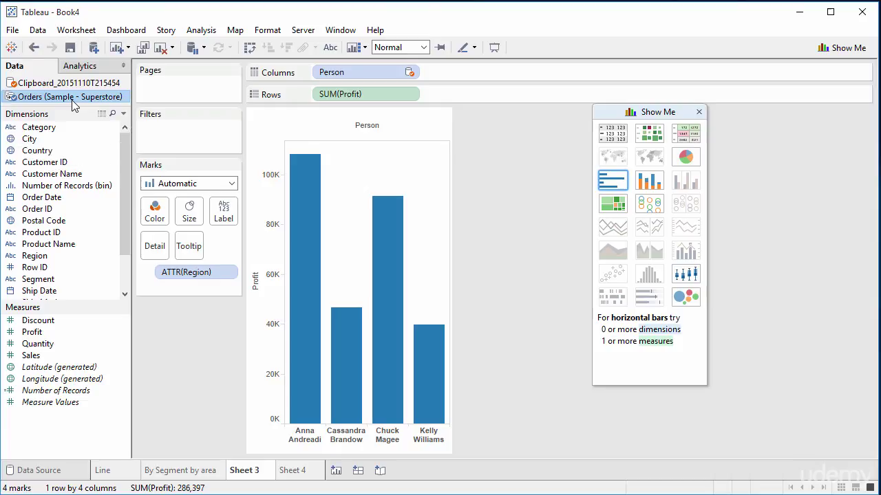
right_click(108, 175)
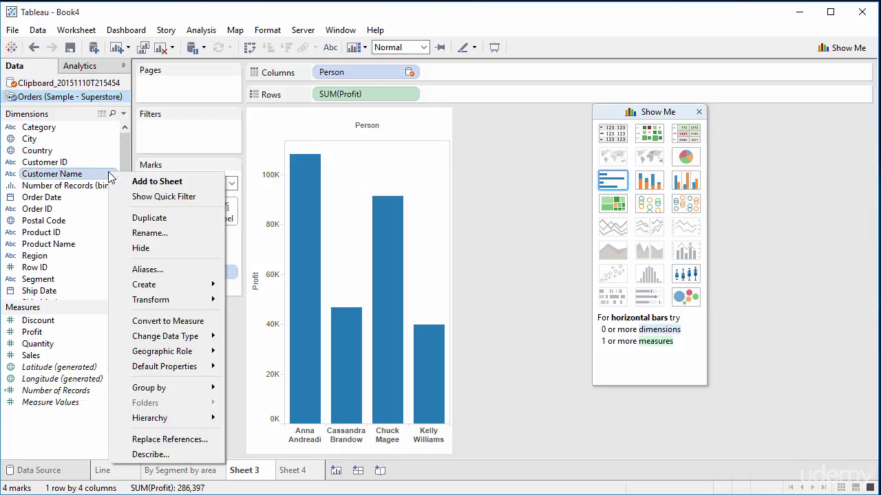
left_click(145, 270)
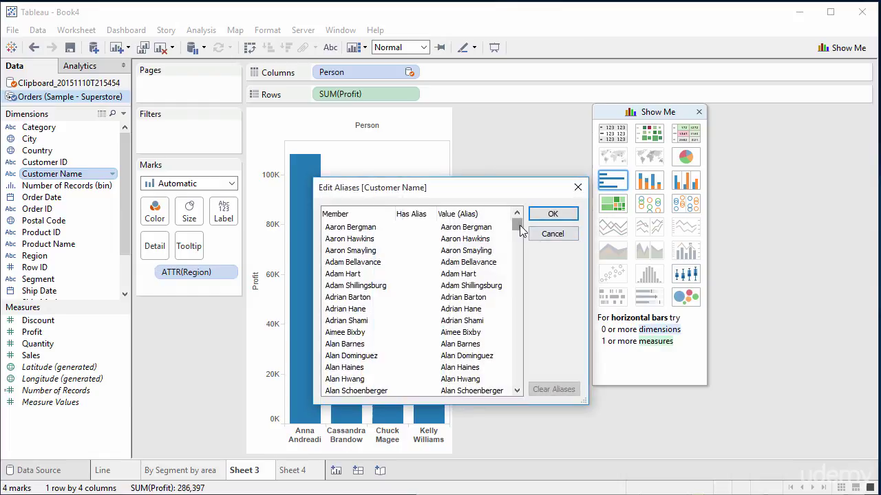
mouse_move(521, 231)
left_mouse_down()
mouse_move(520, 309)
mouse_move(507, 358)
mouse_move(509, 395)
mouse_move(511, 226)
mouse_move(518, 401)
mouse_move(516, 225)
left_mouse_up()
left_click(547, 234)
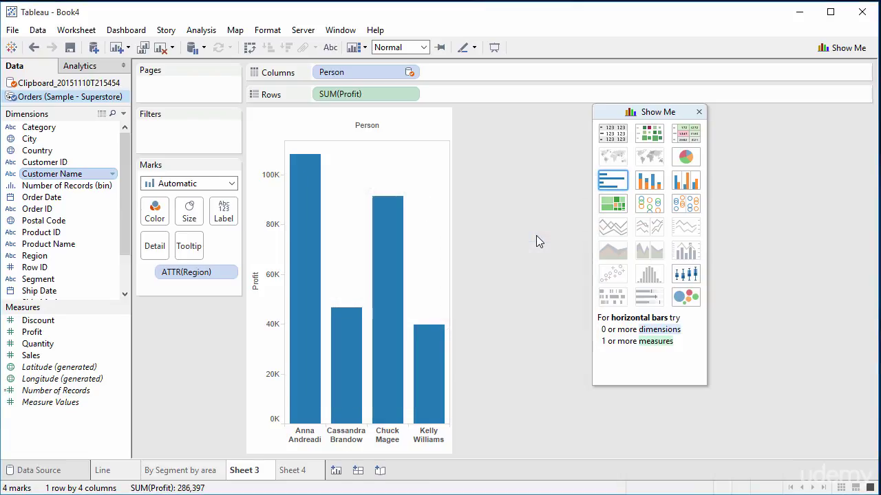
Give the first member of the clipboard source's Person dimension an alias with a different surname.
left_click(96, 84)
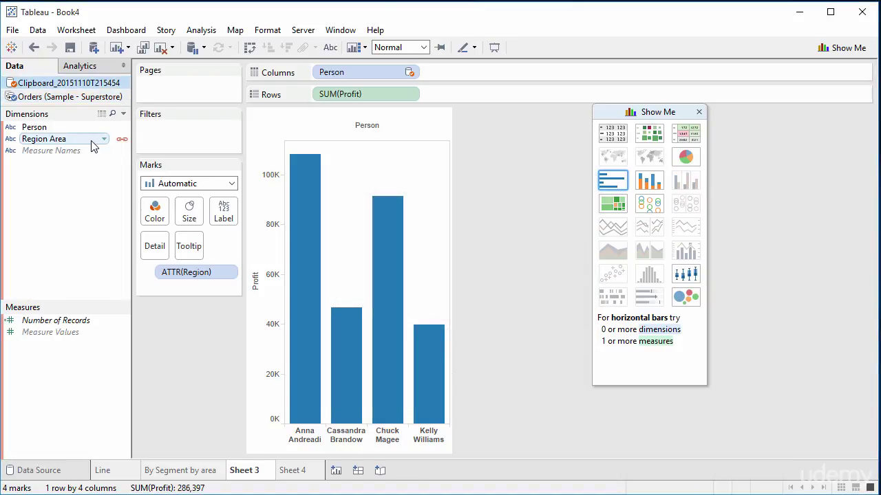
left_click(124, 128)
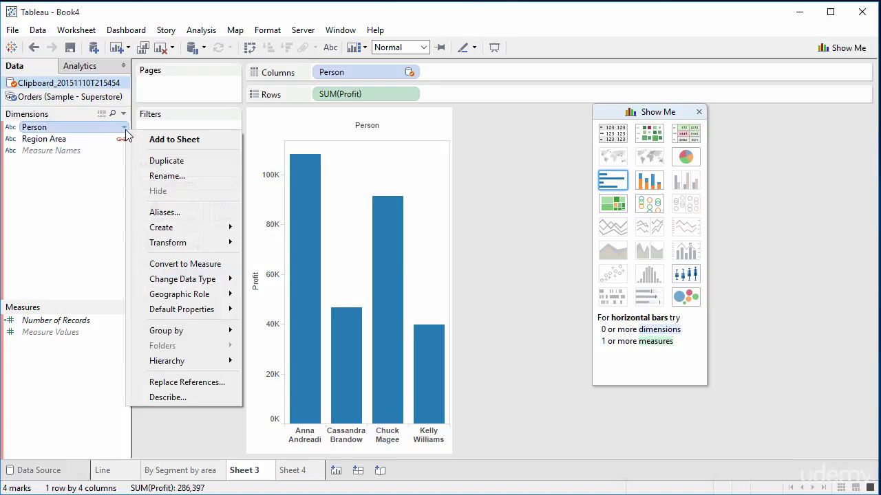
left_click(164, 213)
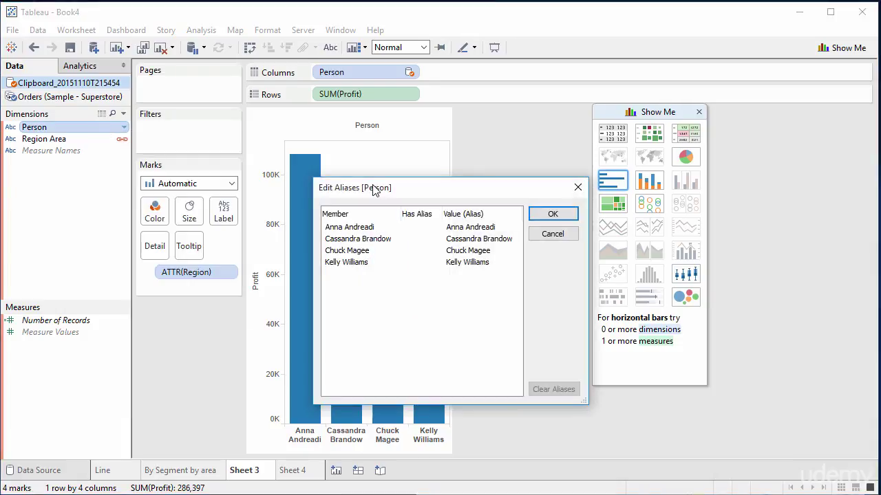
left_click_drag(413, 186, 527, 118)
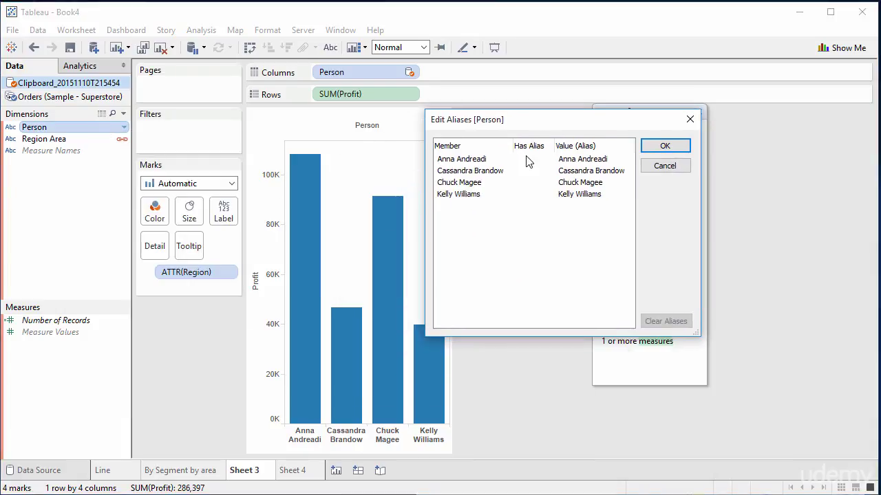
left_click(528, 161)
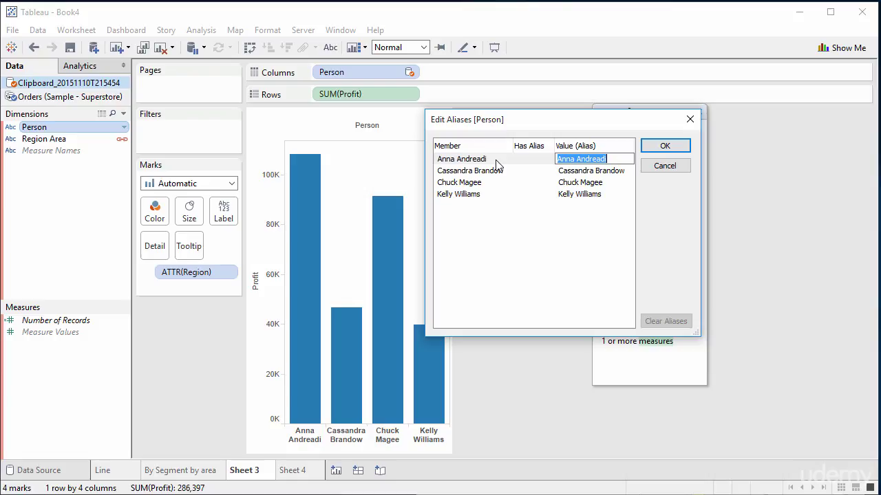
type("Anna Smith")
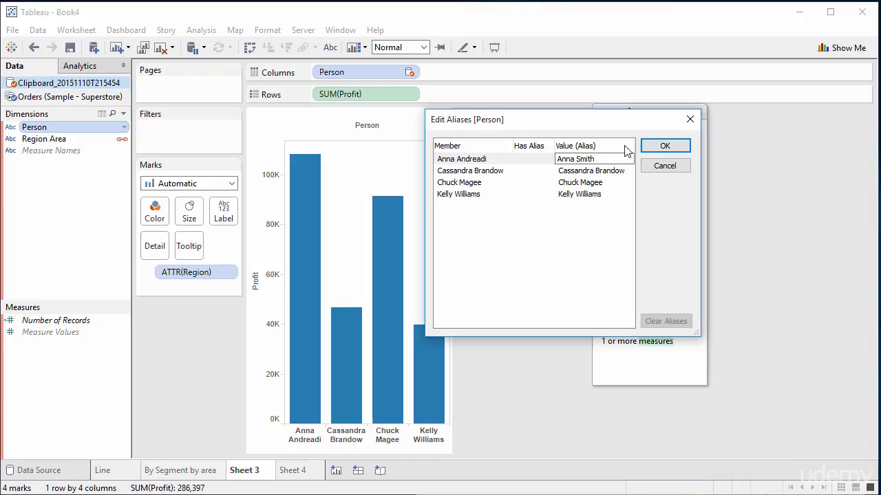
left_click(662, 148)
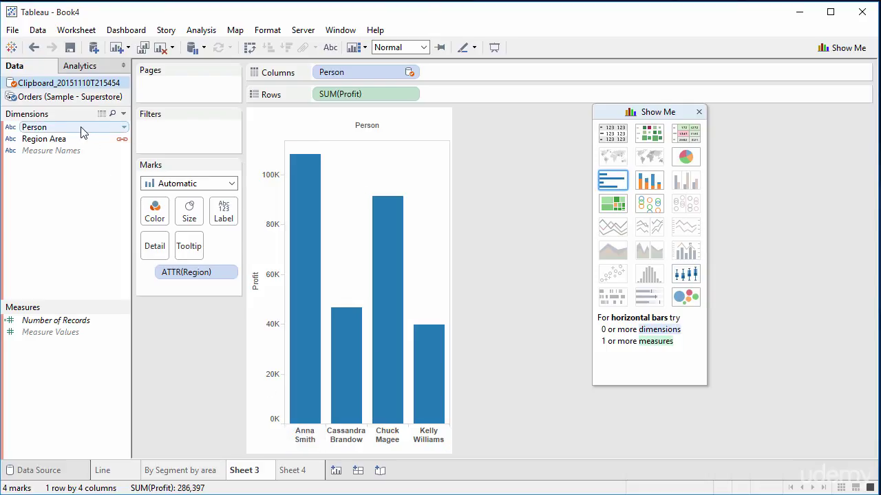
View the clipboard source's underlying data, toggle Show aliases off and on to compare the Person values, and close the data view.
right_click(97, 84)
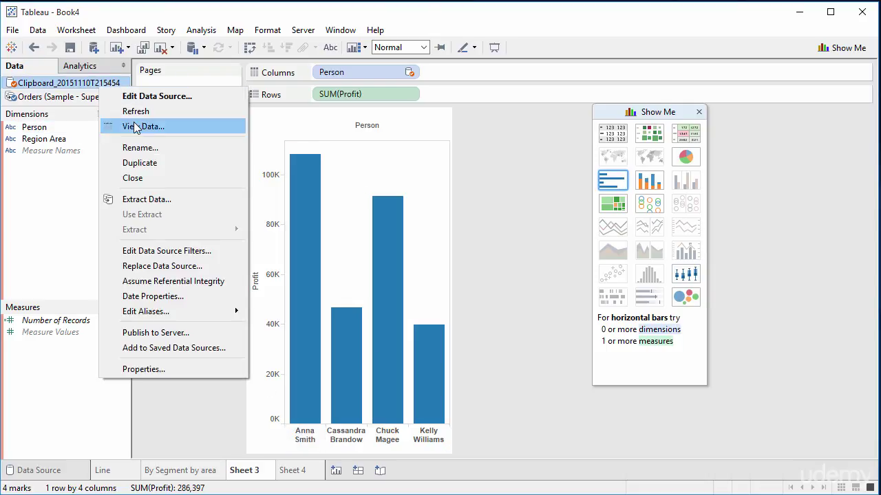
left_click(134, 126)
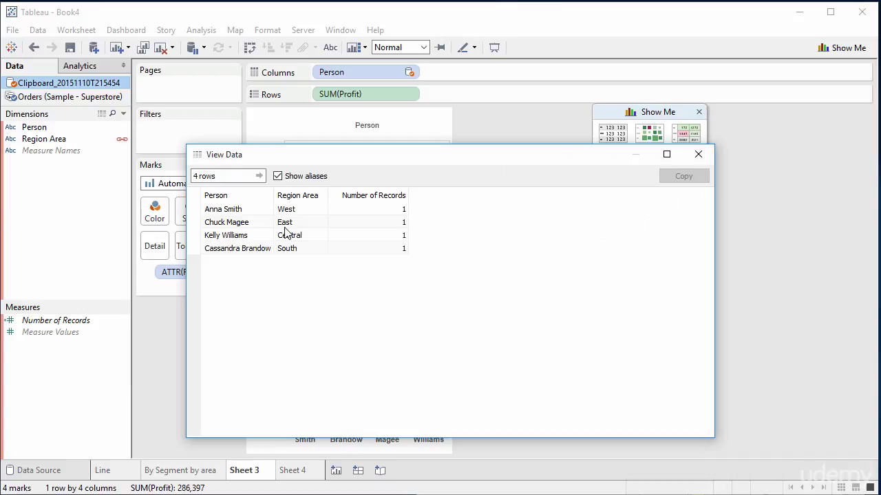
left_click(280, 177)
left_click(287, 178)
left_click(700, 157)
In the Orders source's Product Name aliases, replace 1/8" with 3mm in the first "#10- 4 1/8" x 9 1/2" Recycled" entry and apply.
left_click(52, 97)
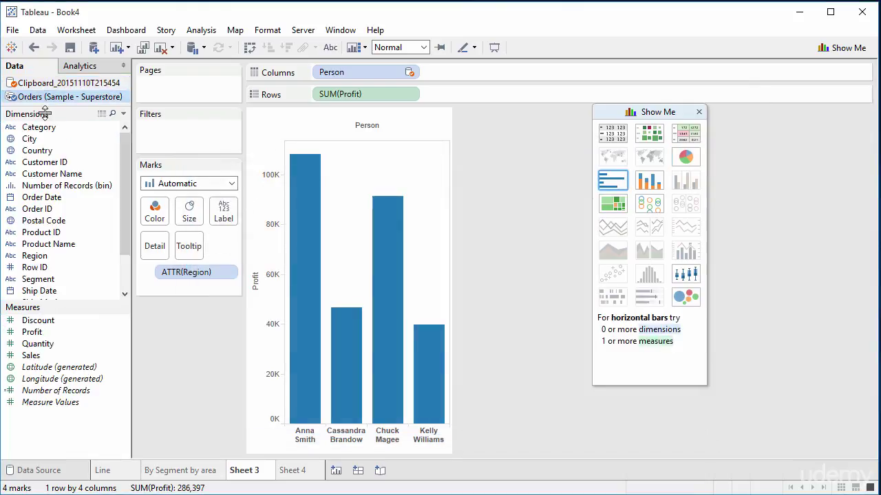
left_click(106, 246)
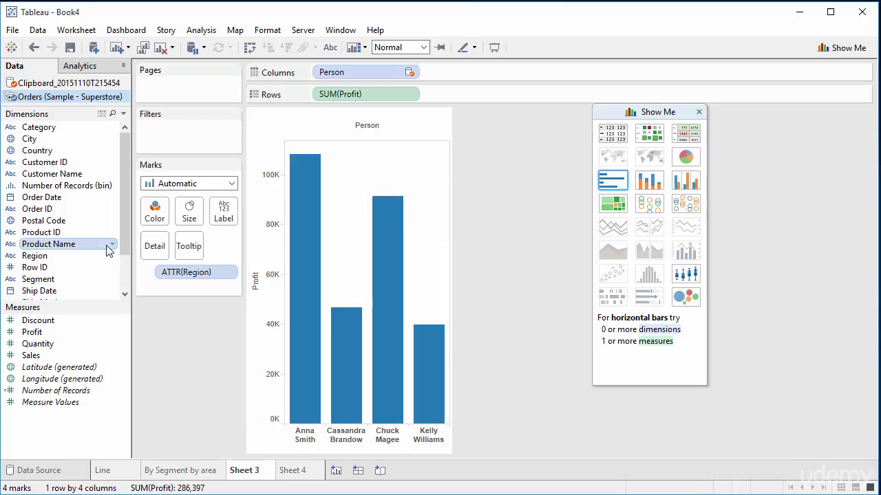
right_click(116, 246)
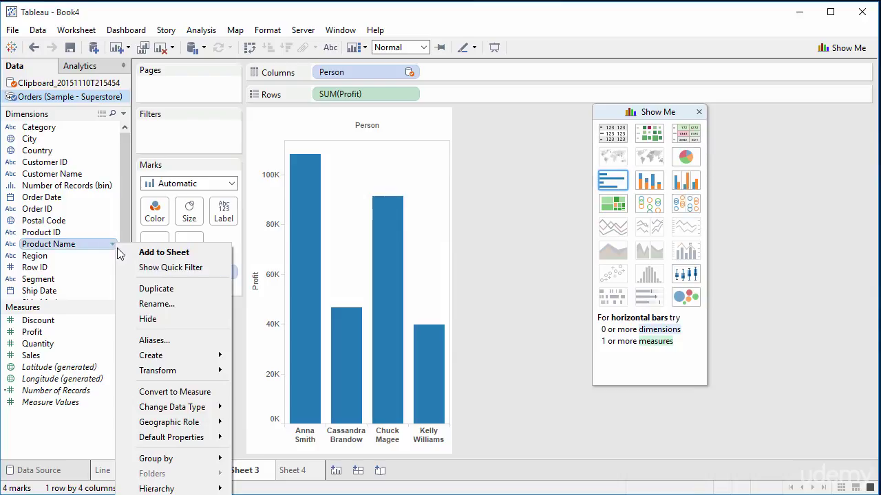
left_click(189, 340)
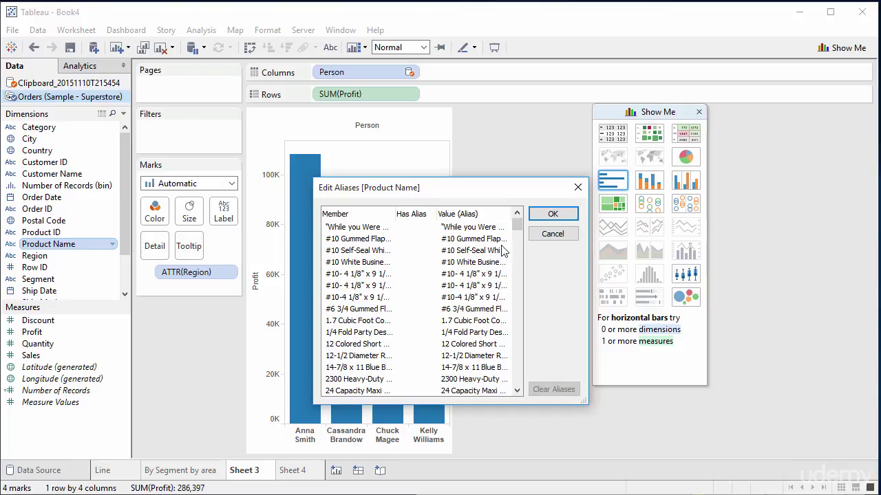
left_click(480, 277)
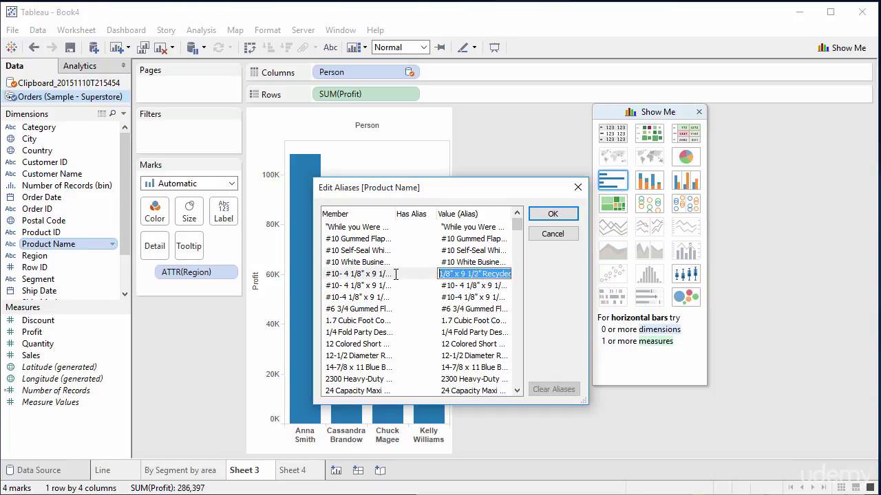
left_click(470, 276)
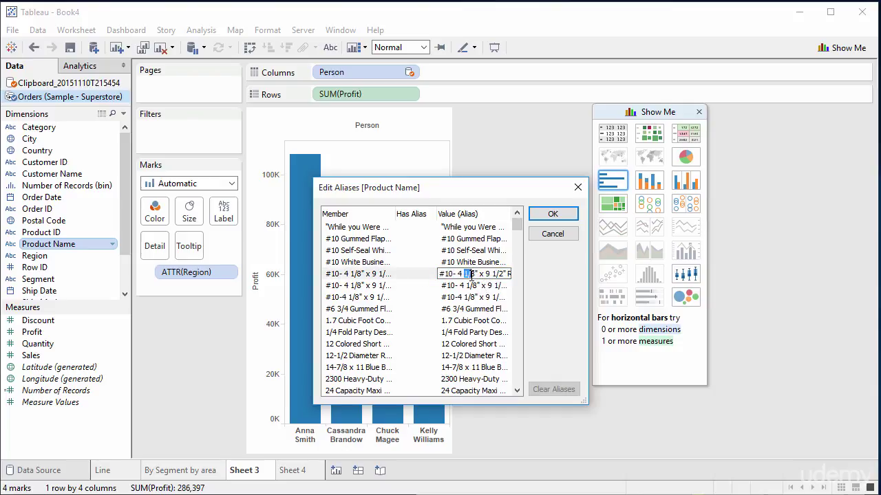
left_click(475, 277)
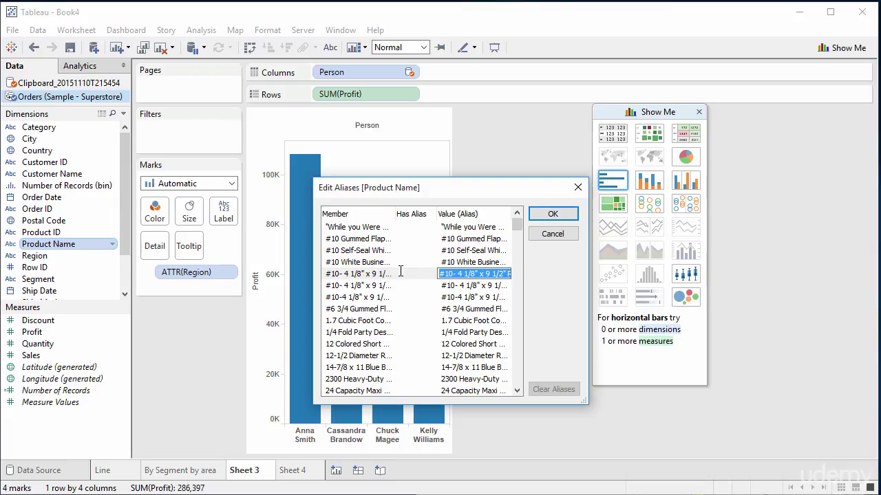
left_click_drag(463, 274, 473, 277)
type("3mm")
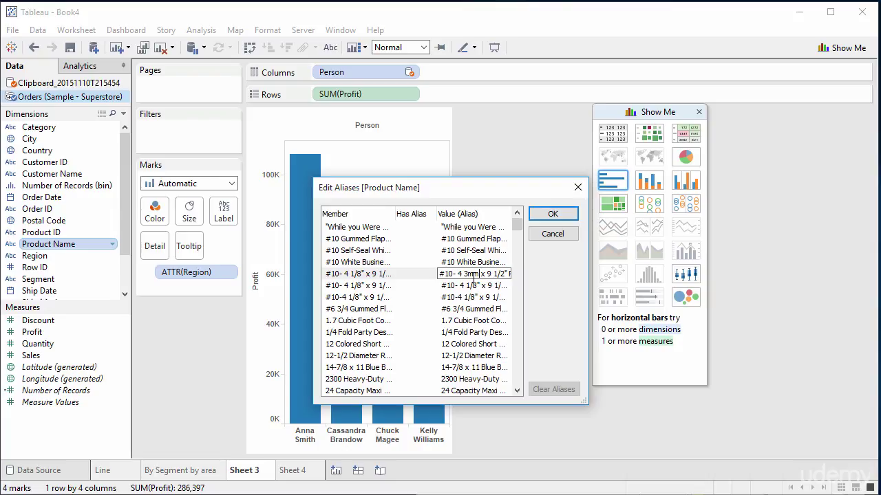
key("Return")
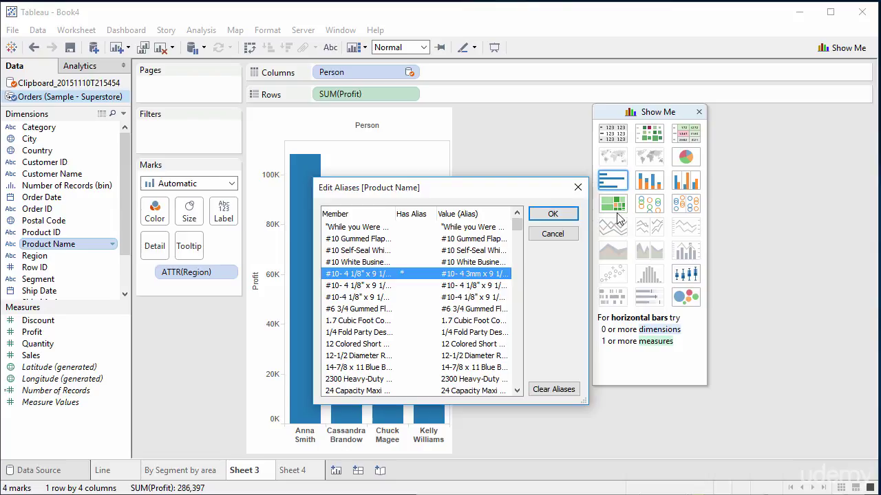
left_click(552, 214)
Close the Clipboard_20151110T215454 data source and accept deleting the sheets that use it.
right_click(91, 85)
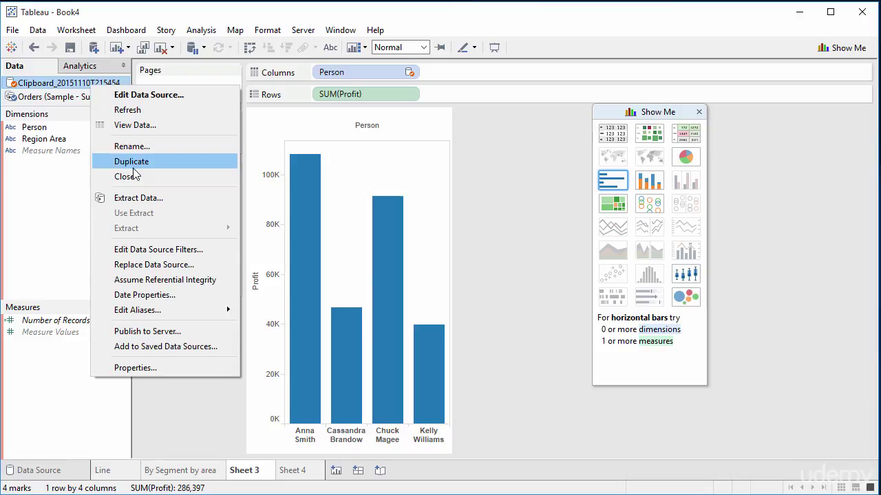
left_click(131, 180)
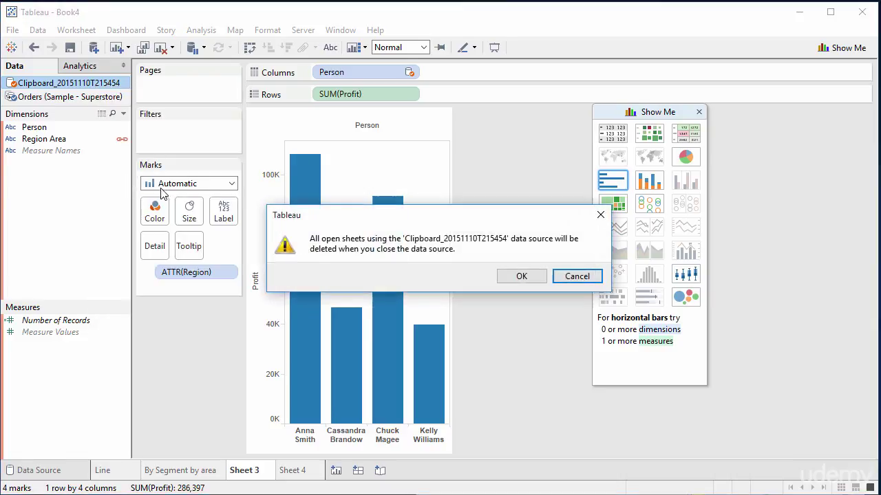
left_click(523, 277)
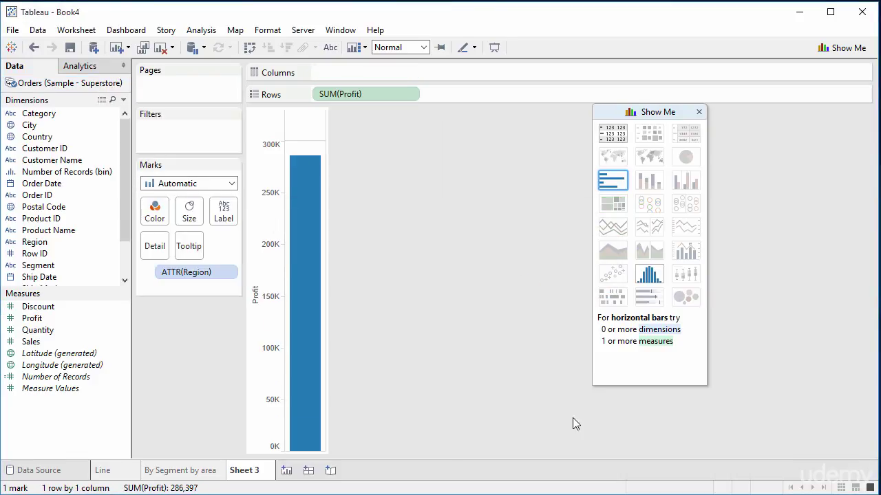
Switch to the Superstore workbook in Excel and change People cells B2 and B3 to West USA and East USA.
key("alt+Tab")
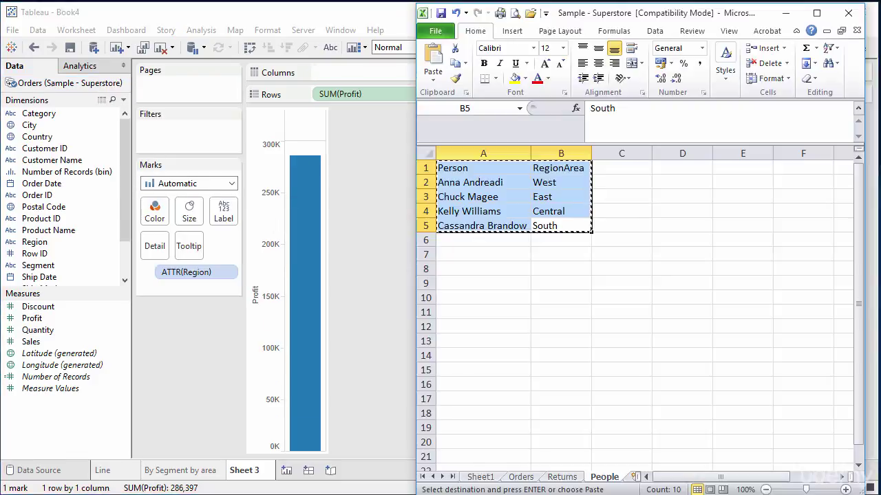
left_click(571, 183)
left_click(609, 130)
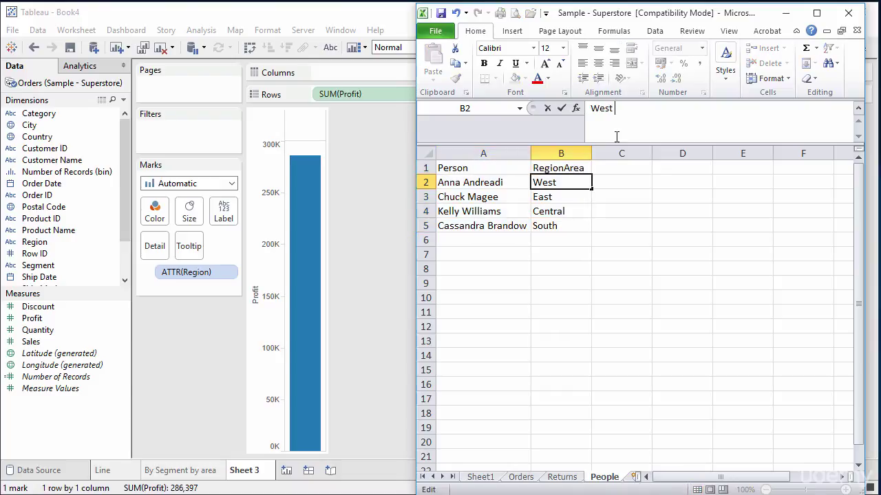
type("USA")
key("Return")
left_click(642, 119)
type("USA")
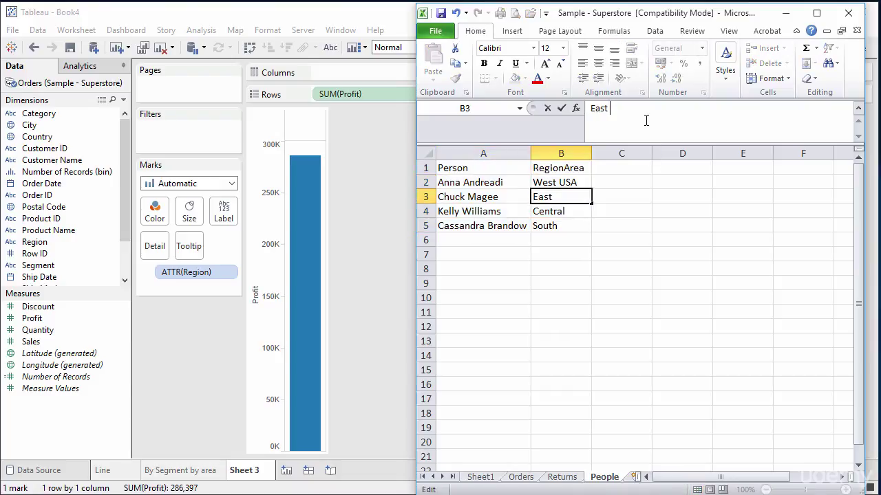
key("Return")
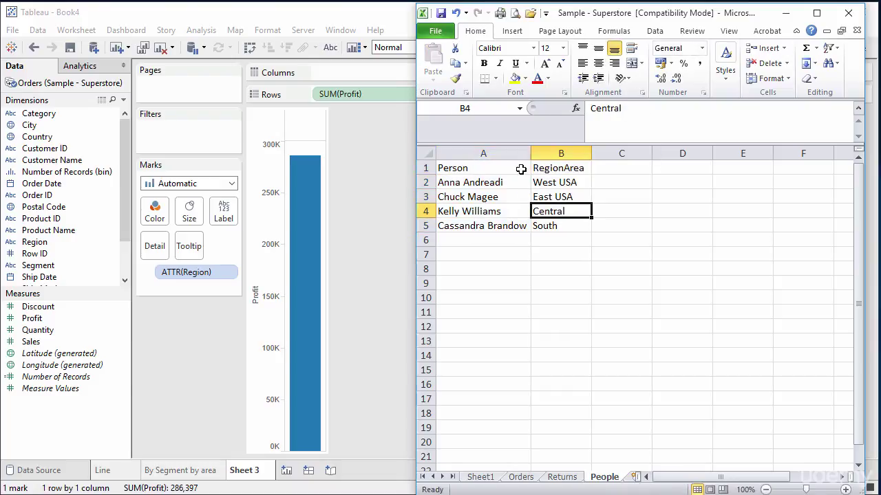
Copy the People range A1:B5 and paste it into Tableau as a new clipboard data source.
left_click_drag(521, 171, 573, 225)
key("ctrl+c")
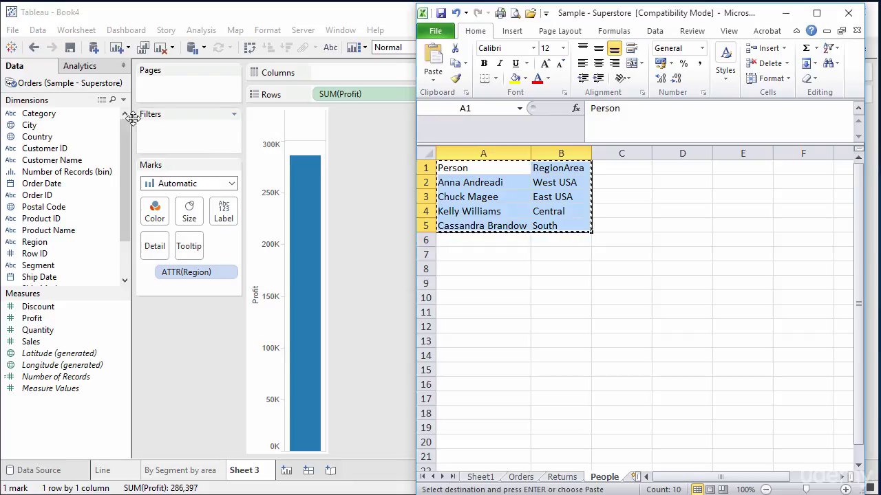
left_click(128, 88)
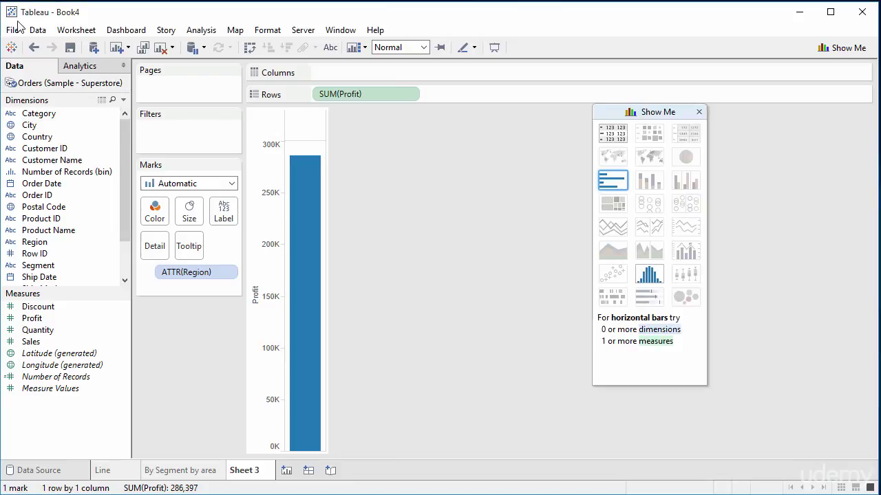
left_click(37, 31)
left_click(55, 63)
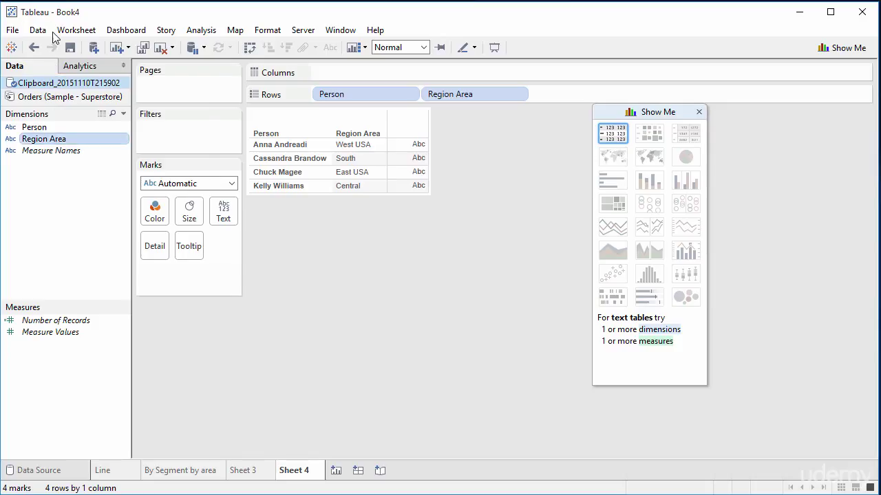
Define a custom relationship between the clipboard source and Orders (Sample - Superstore), mapping Region Area to Region.
left_click(48, 32)
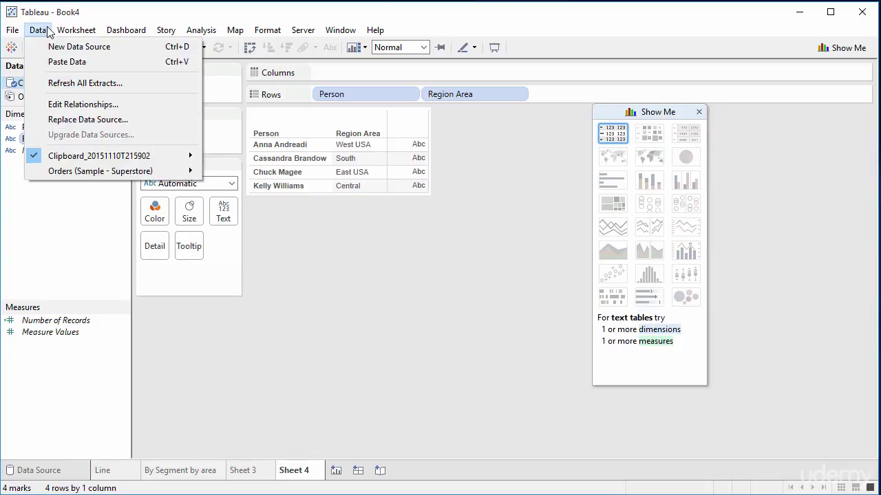
left_click(62, 104)
left_click(464, 235)
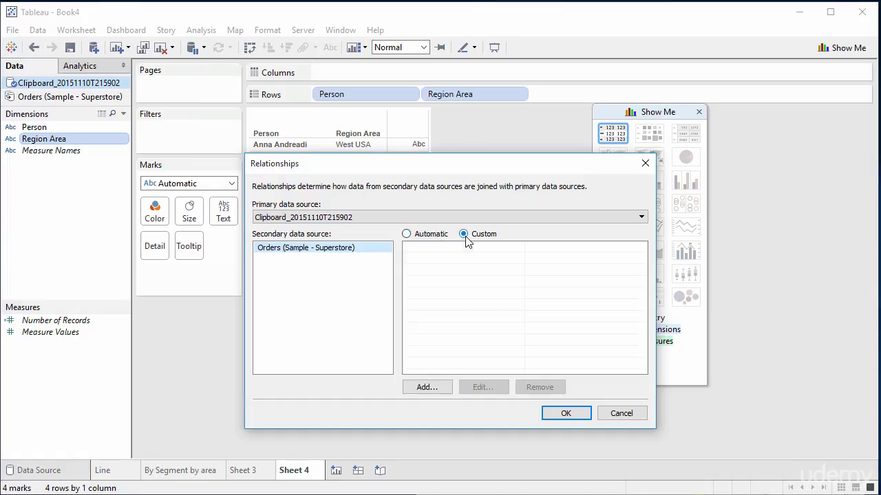
left_click(421, 389)
left_click(378, 243)
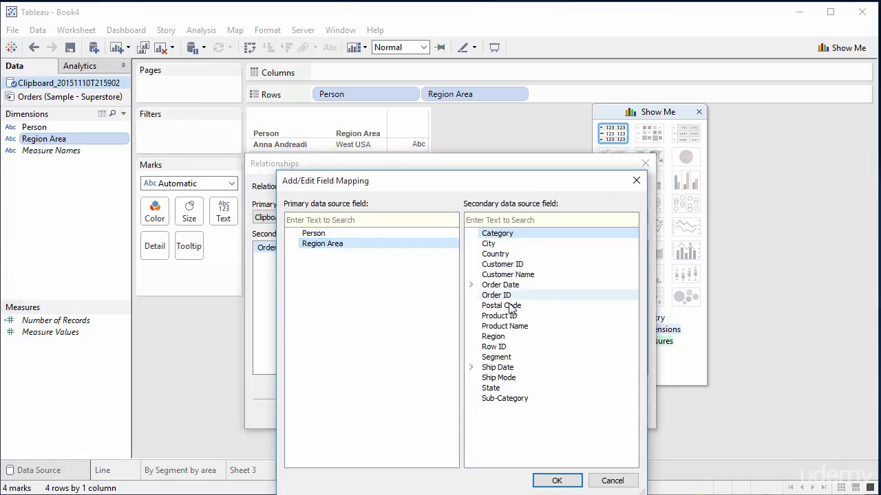
left_click(510, 338)
left_click(555, 480)
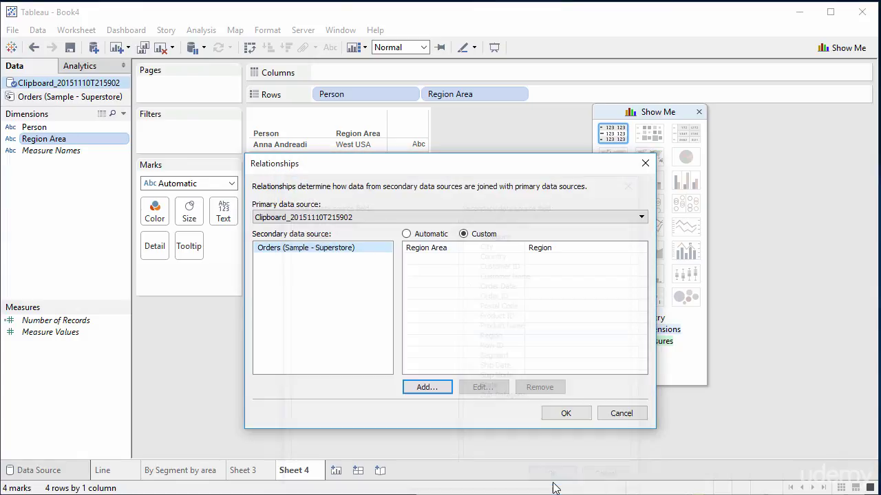
left_click(566, 413)
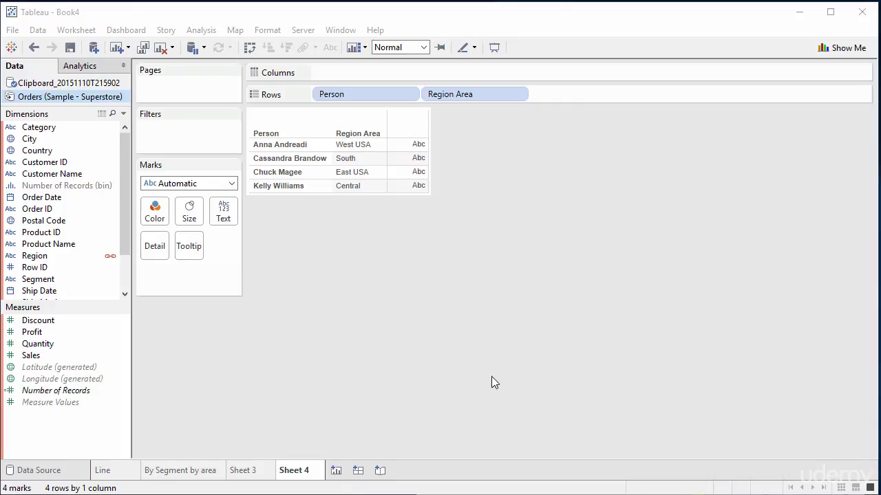
On a new worksheet, place Region from Orders on rows and Person from the clipboard source on columns.
left_click(335, 471)
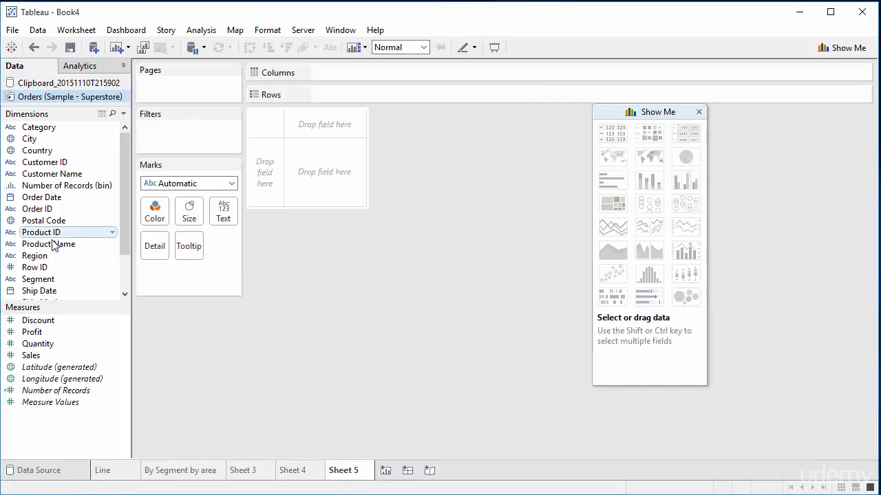
left_click_drag(41, 258, 305, 177)
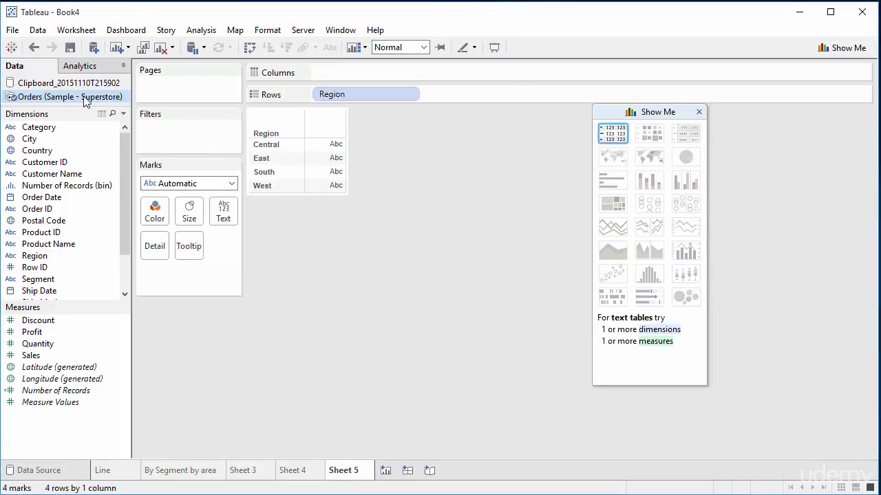
left_click(80, 85)
left_click_drag(33, 127, 335, 166)
Examine which person each region matches in the blended table and compare the region names with Excel's People sheet.
left_click(377, 146)
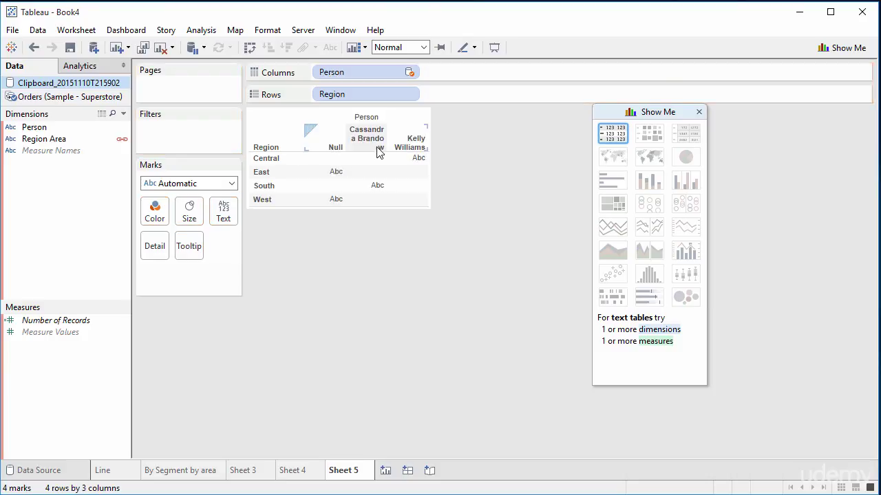
left_click(375, 188)
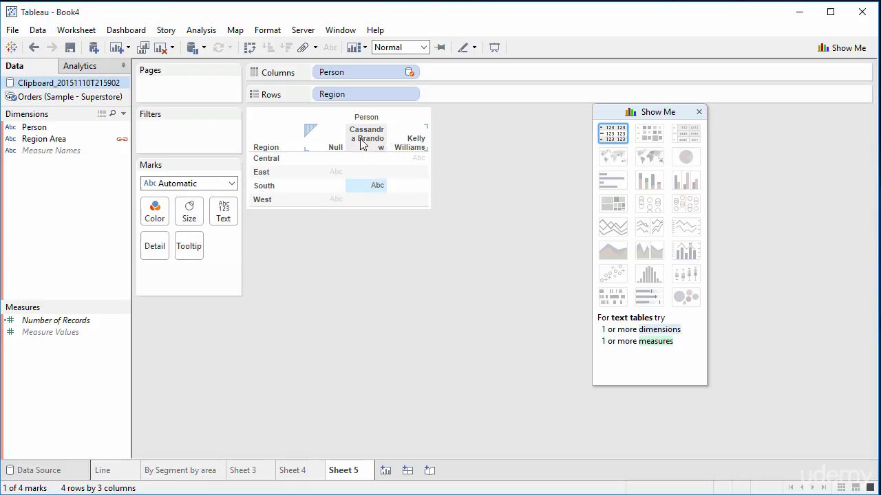
left_click(278, 160)
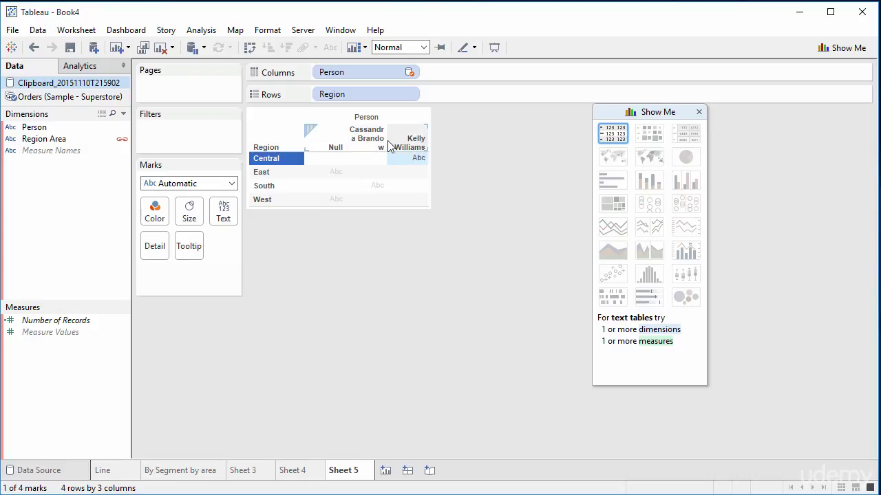
left_click(279, 175)
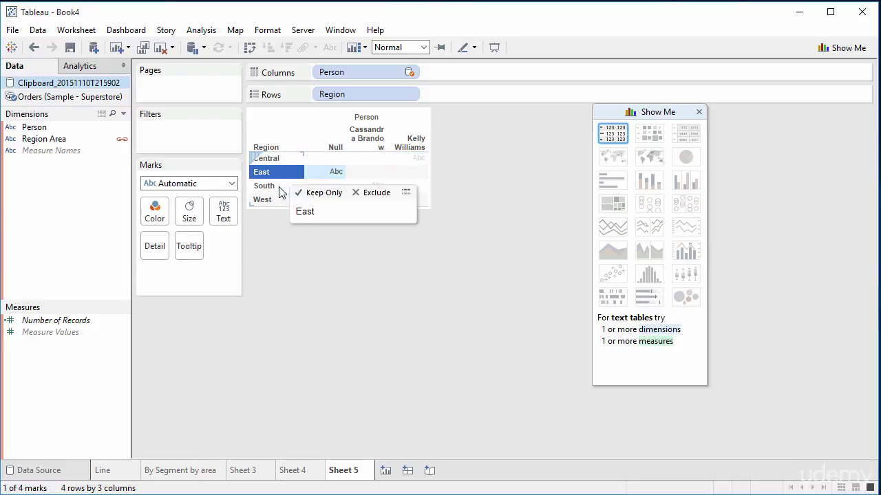
left_click(282, 199)
left_click(275, 174)
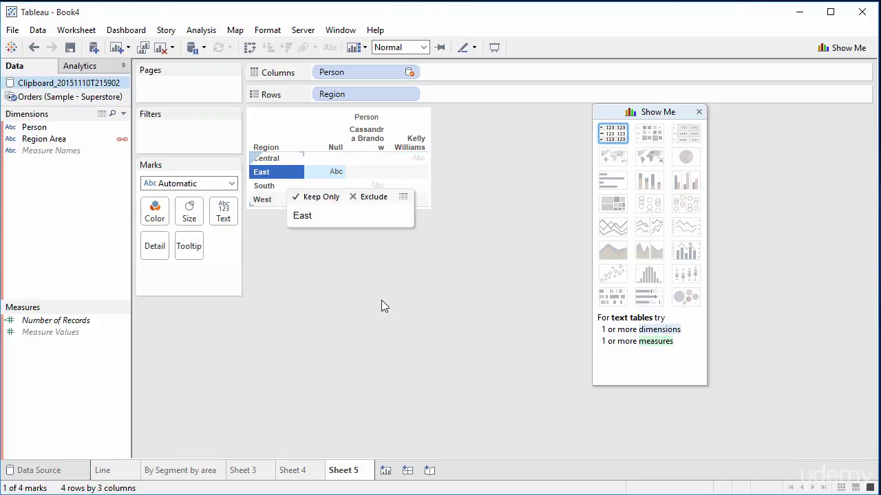
key("alt+Tab")
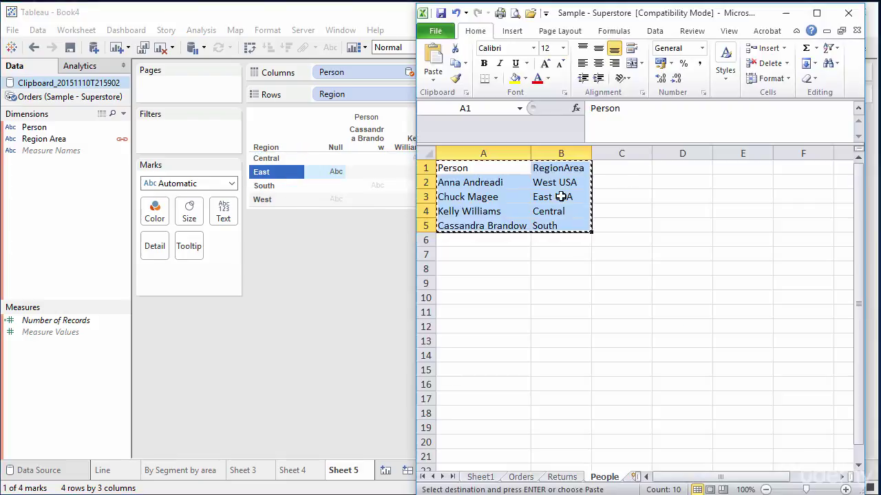
left_click(296, 237)
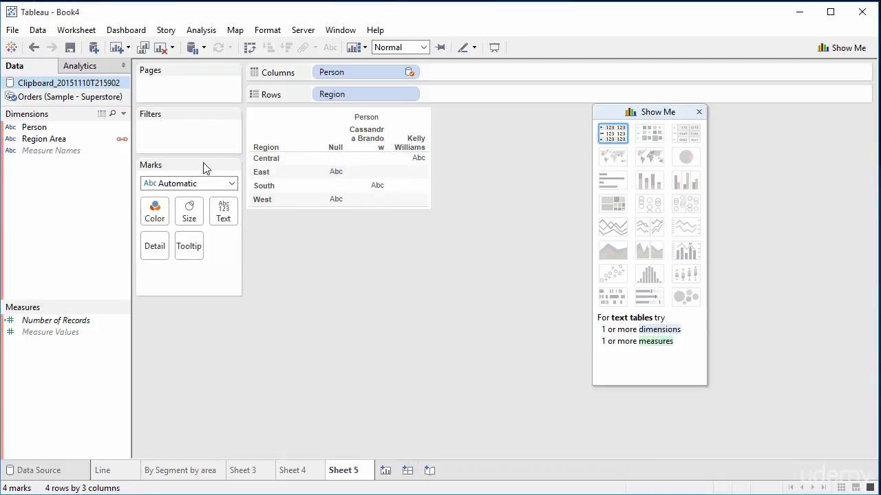
In the clipboard source's Region Area aliases, set the alias of East USA to East.
left_click(47, 140)
left_click(38, 30)
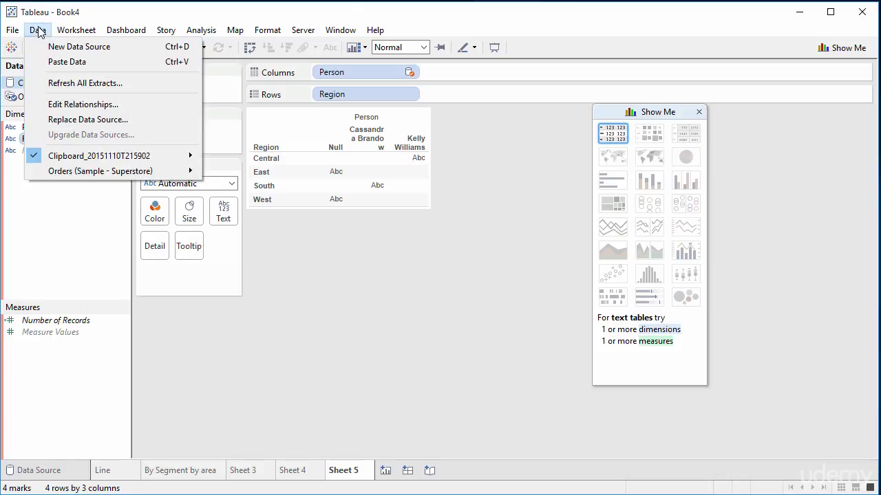
left_click(37, 29)
left_click(103, 139)
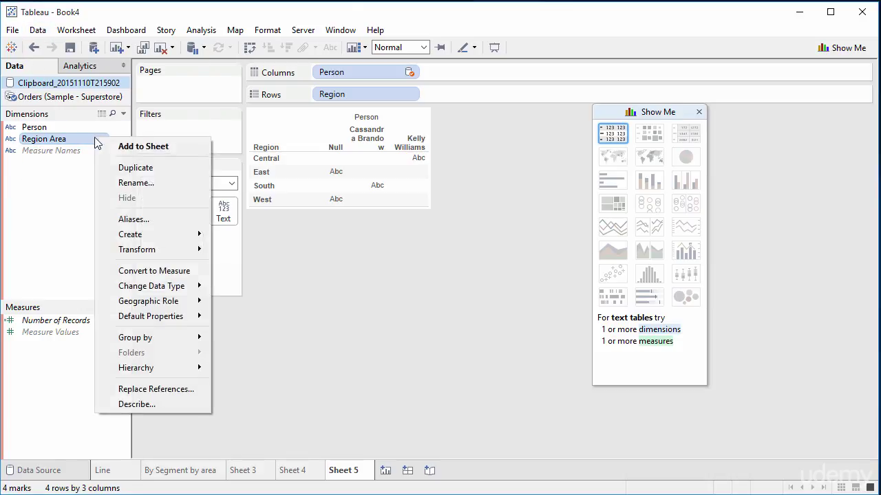
left_click(150, 220)
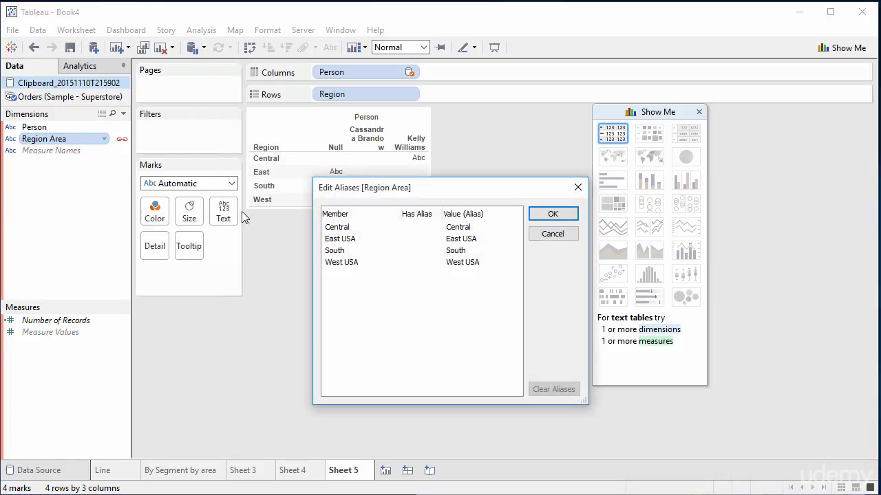
left_click(450, 239)
double_click(483, 239)
key("BackSpace")
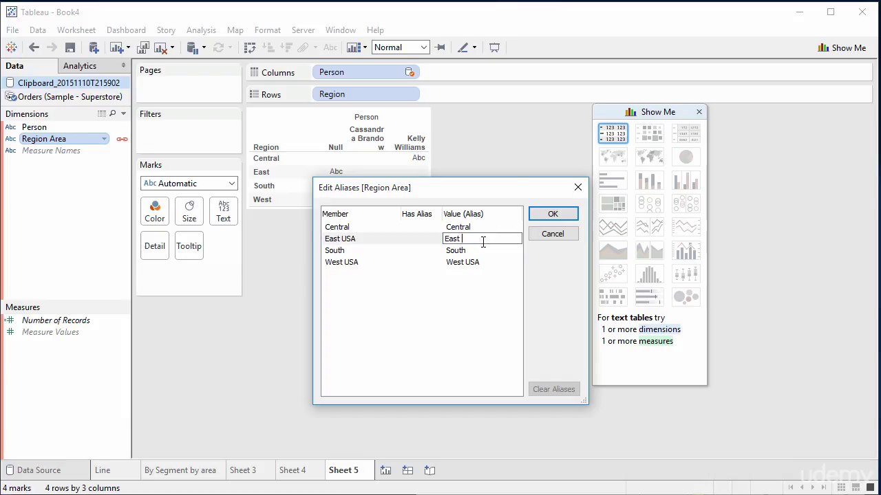
Set the alias of West USA to West and apply the Region Area aliases.
left_click(475, 262)
left_click(476, 263)
double_click(480, 262)
key("BackSpace")
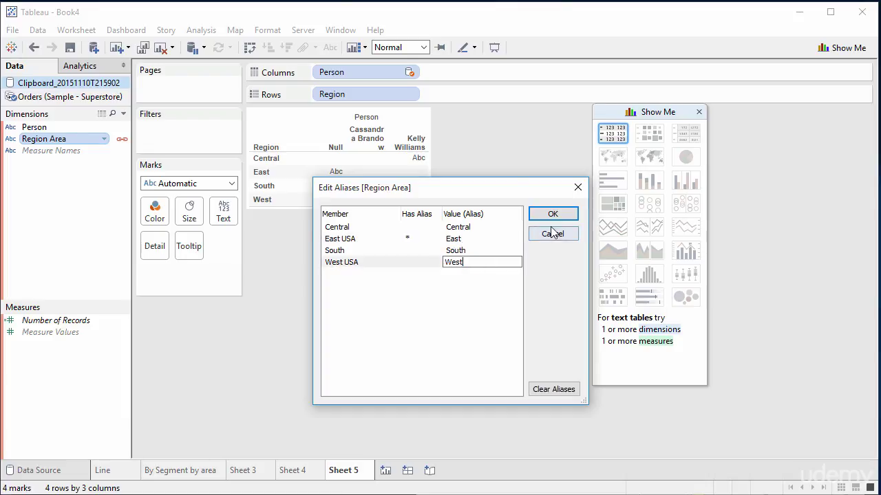
left_click(559, 215)
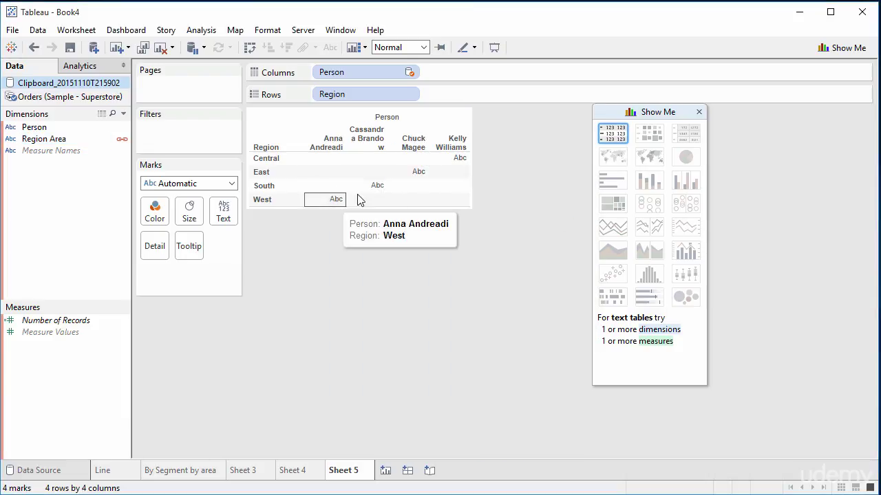
mouse_move(455, 166)
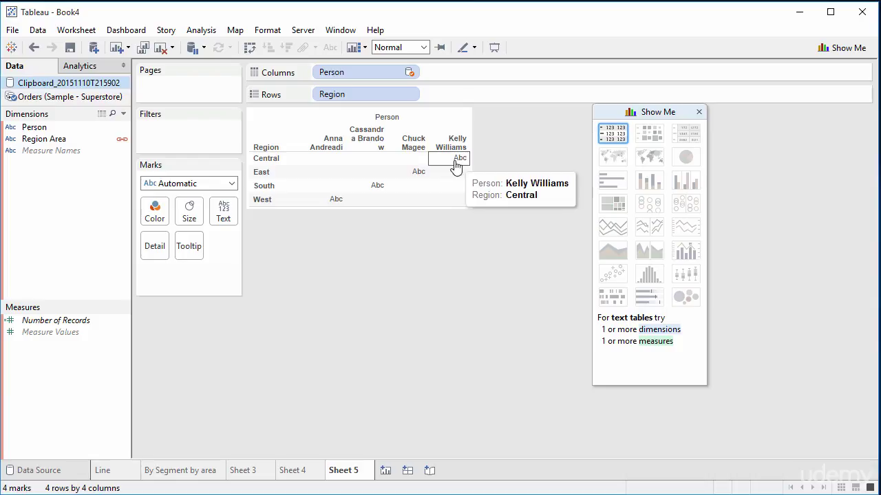